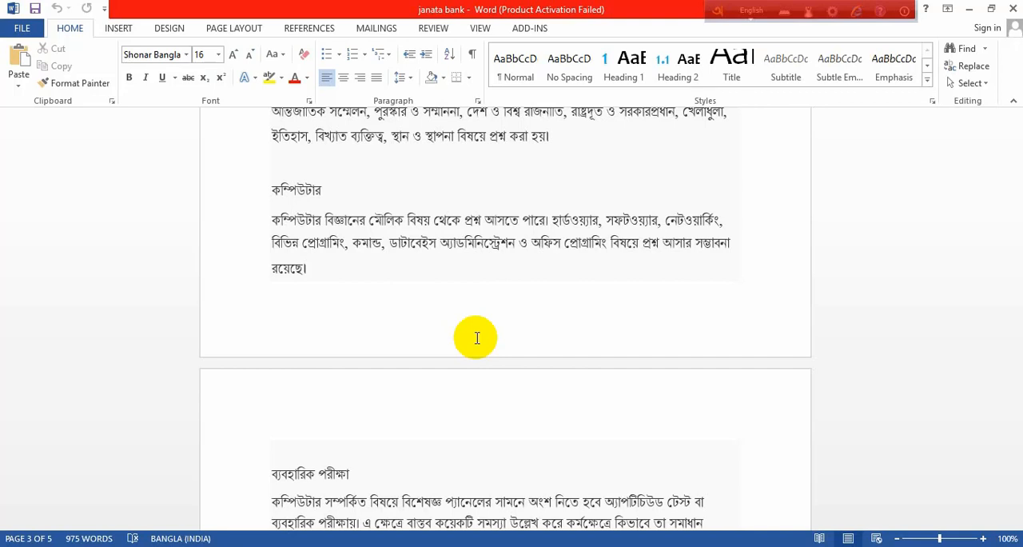
- Clear all formatting from the text of the entire document
scroll(289, 353, up, 10)
scroll(289, 353, up, 15)
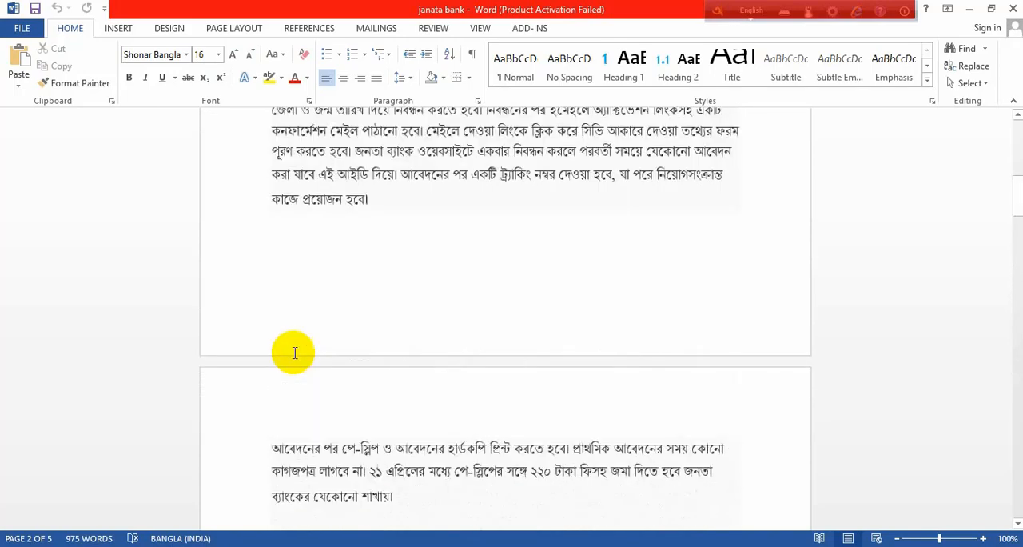
scroll(295, 352, up, 15)
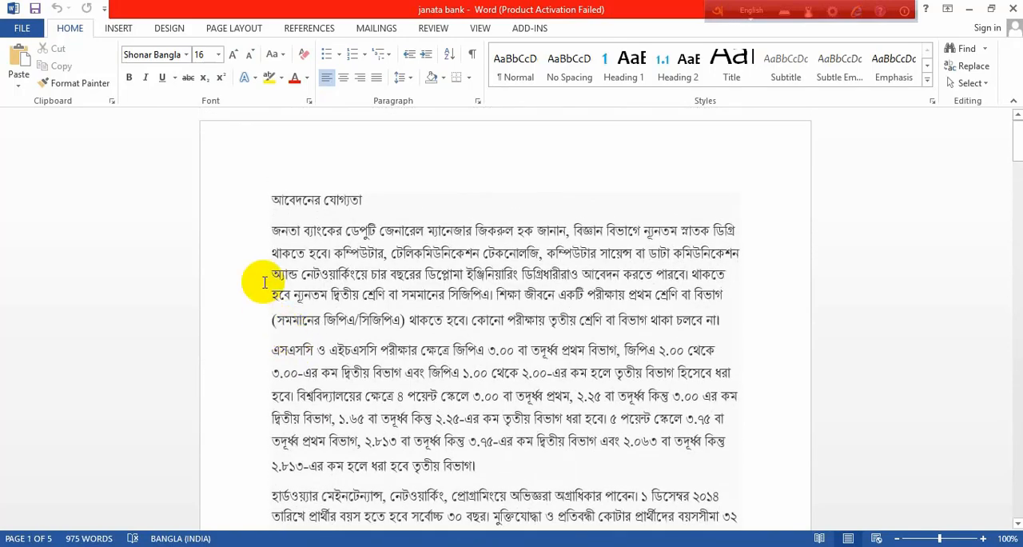
click(416, 197)
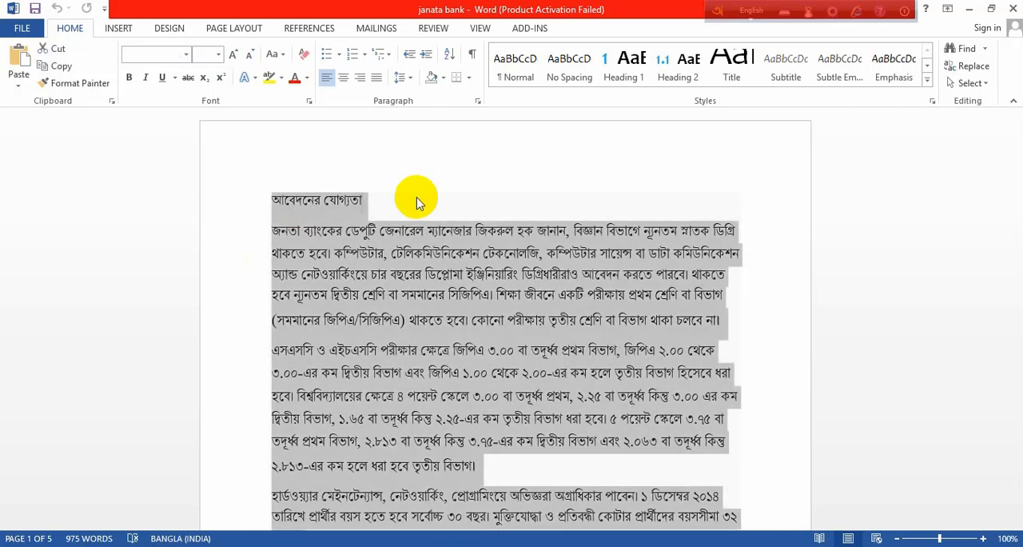
key(ctrl+a)
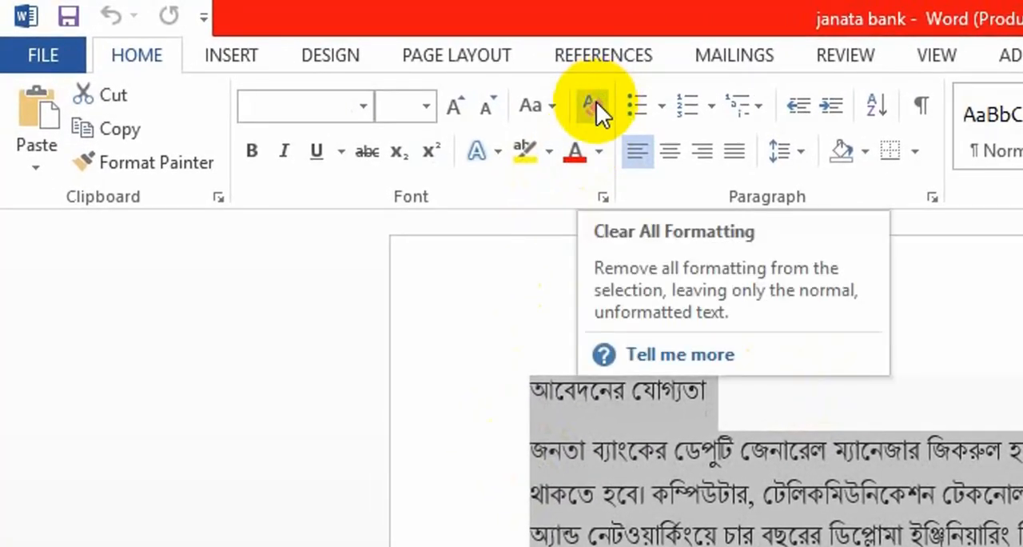
click(597, 101)
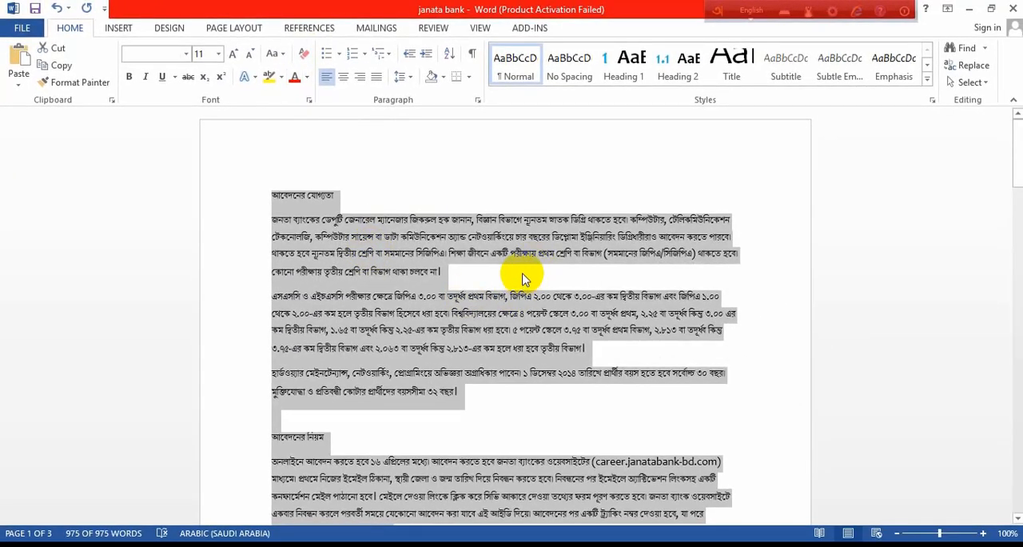
- Change the font of the whole document to Kalpurush
scroll(523, 278, down, 2)
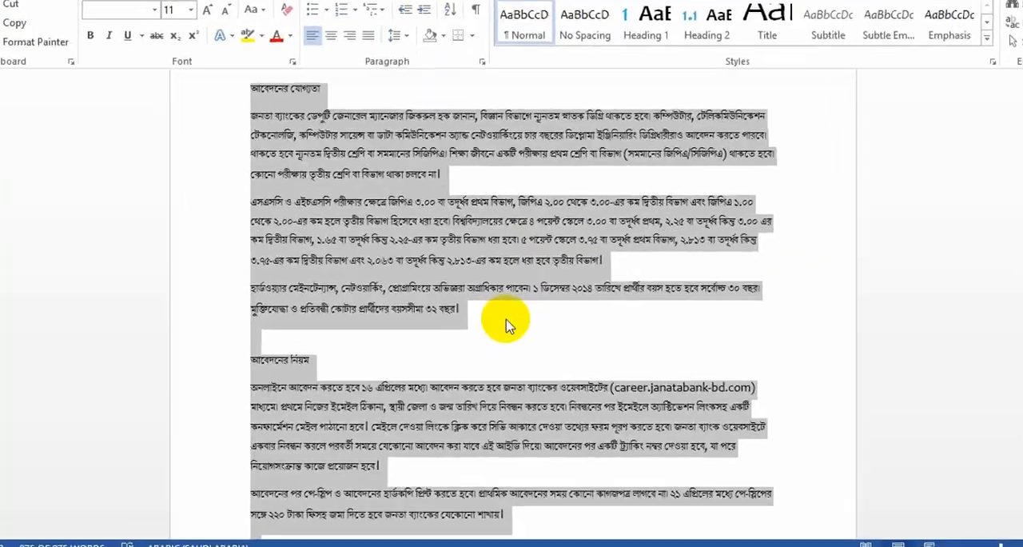
click(503, 328)
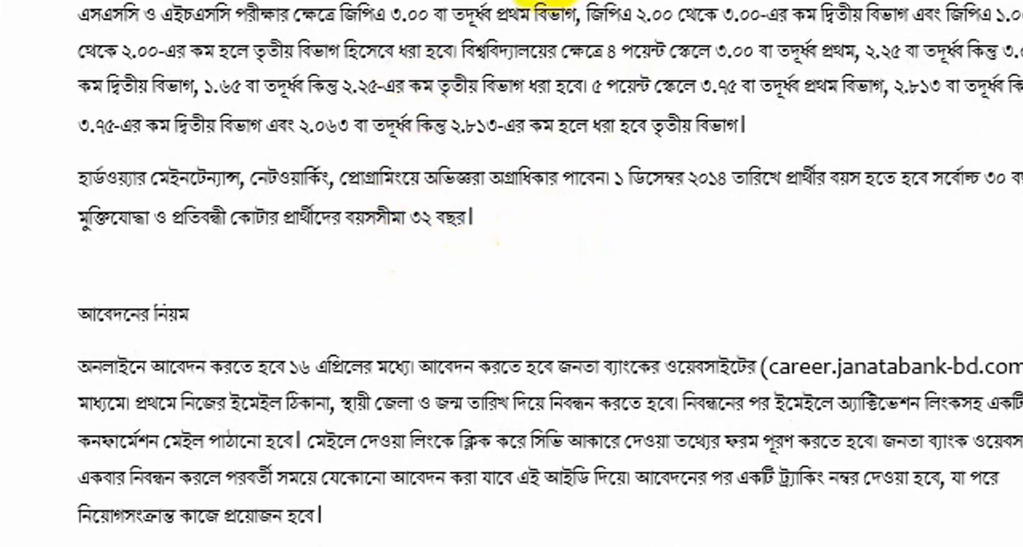
scroll(306, 216, down, 10)
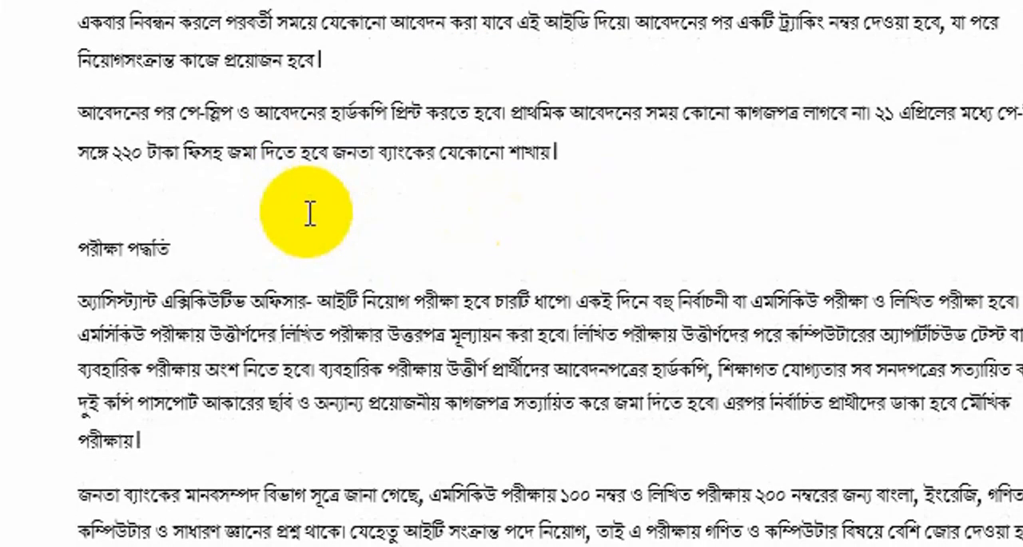
scroll(310, 215, down, 15)
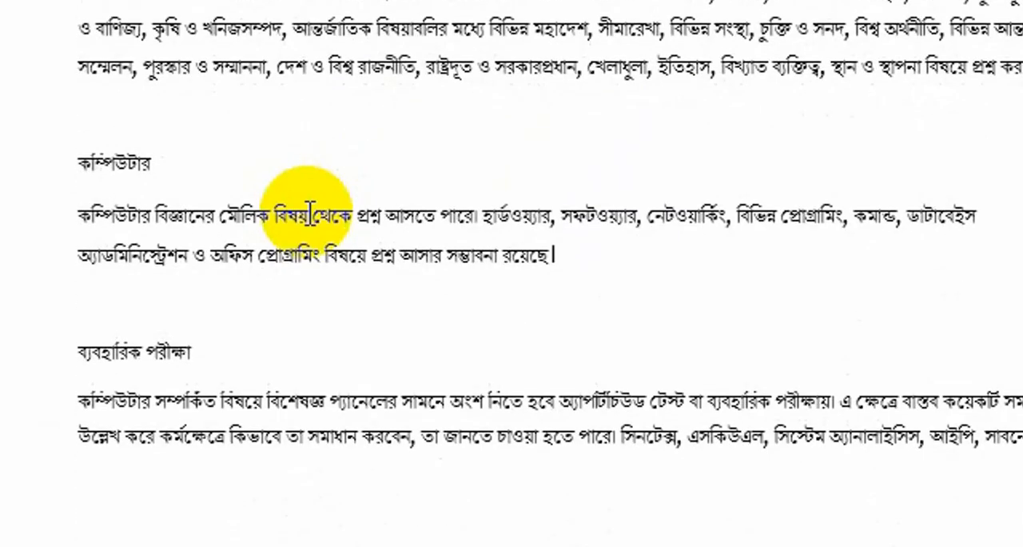
key(ctrl+a)
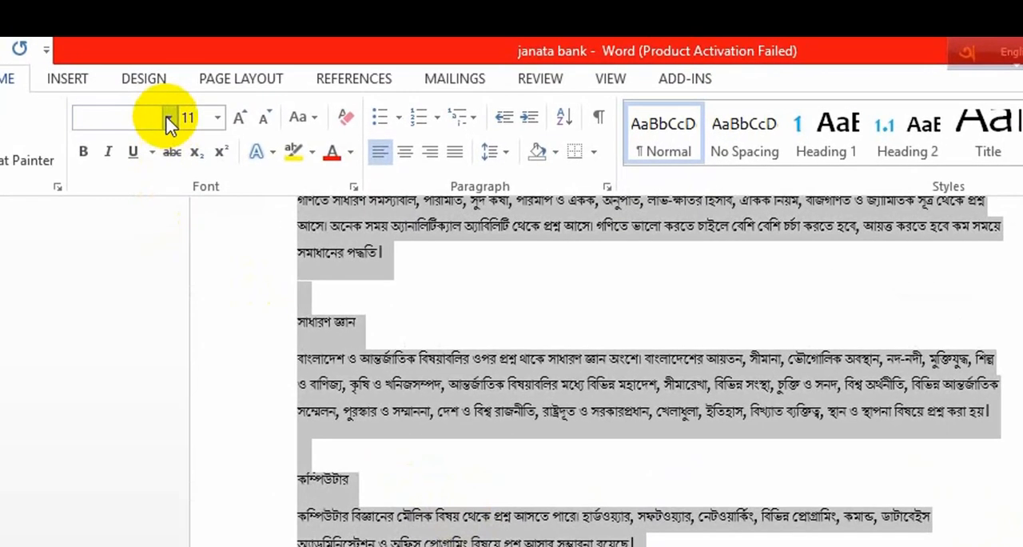
click(170, 122)
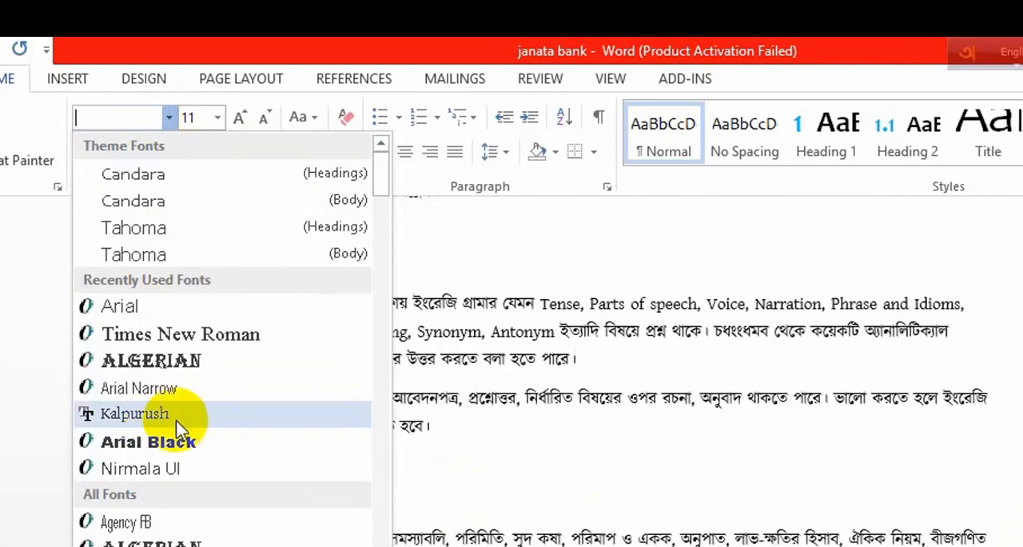
click(185, 422)
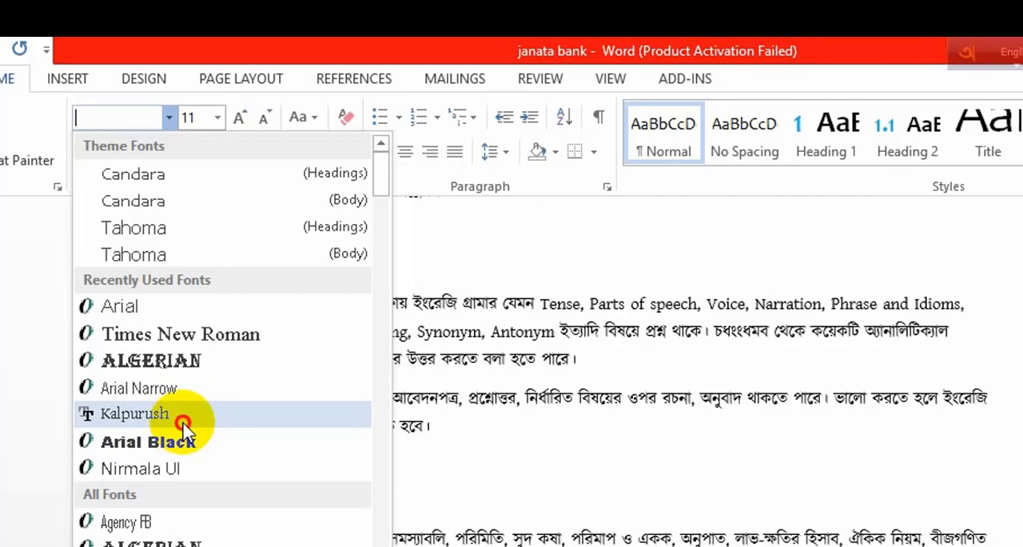
- Set the whole document's font size to 14 and justify all of its paragraphs
click(217, 118)
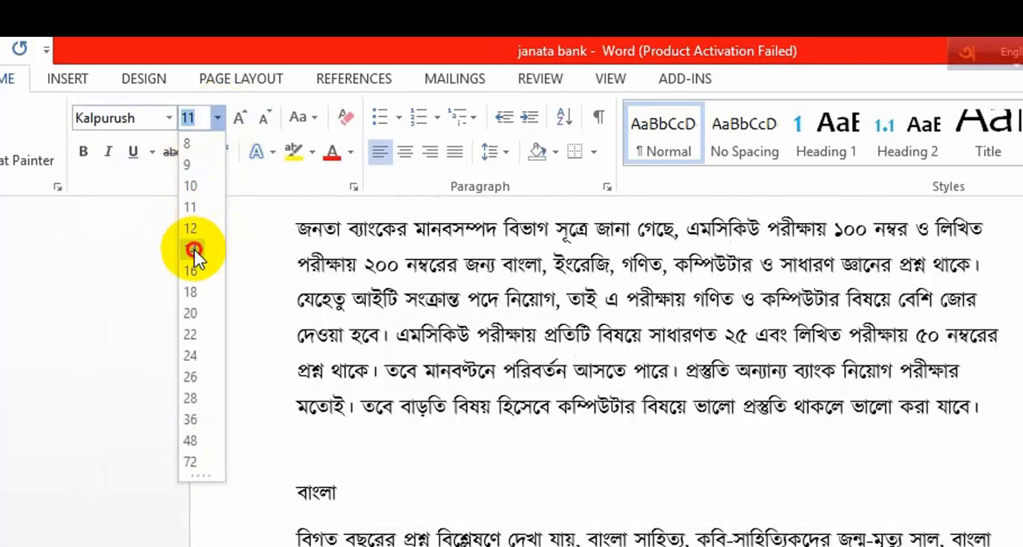
click(193, 251)
click(459, 152)
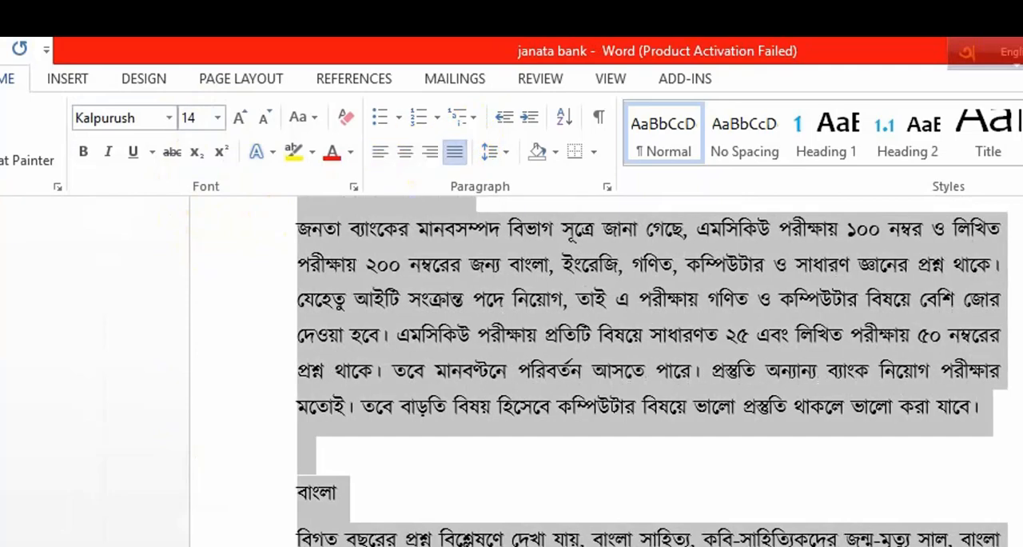
scroll(537, 430, up, 3)
scroll(337, 264, up, 15)
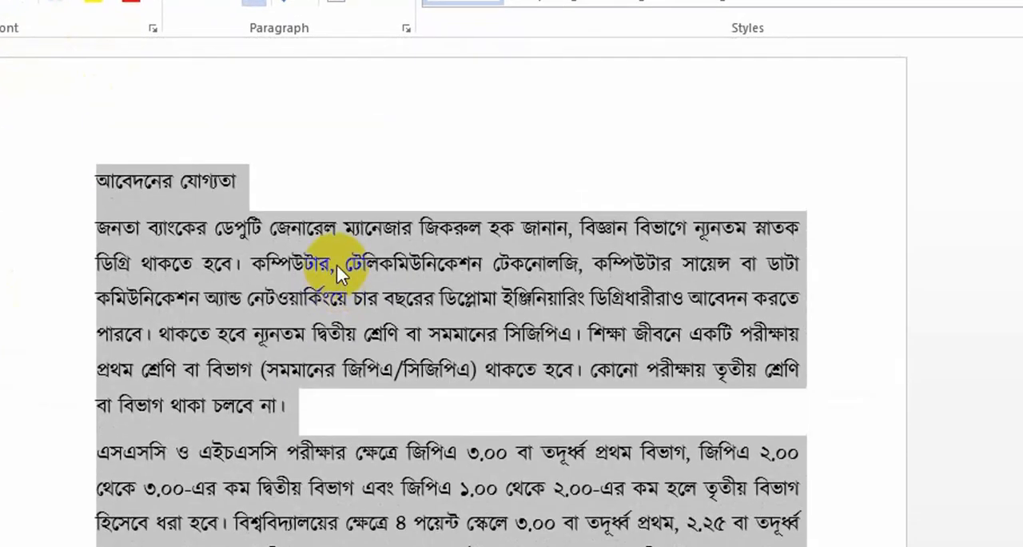
click(459, 157)
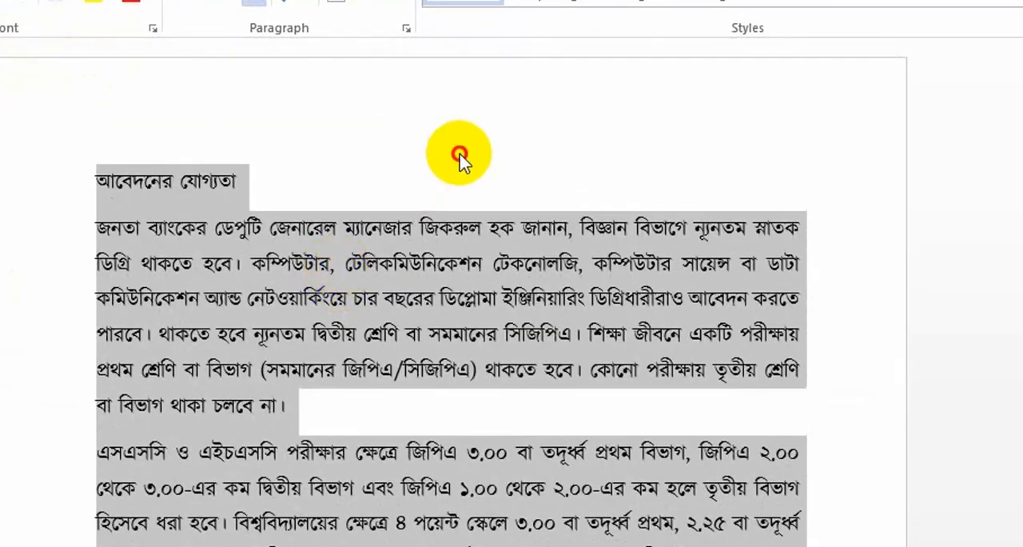
- Try pasting a copy of the ইংরেজি section's last sentence into a new paragraph beneath it, and undo the paste
scroll(340, 236, down, 1)
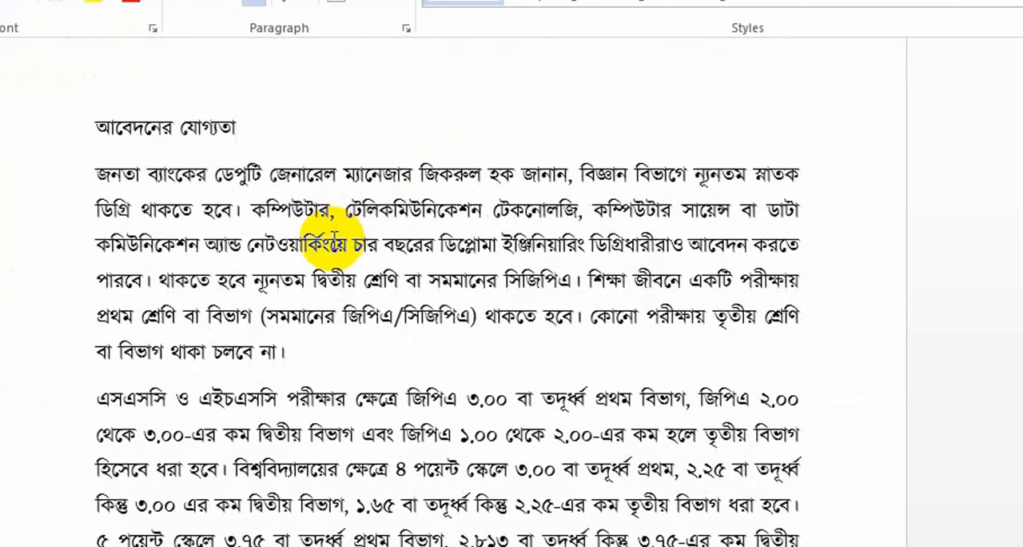
scroll(336, 235, down, 4)
scroll(334, 236, down, 14)
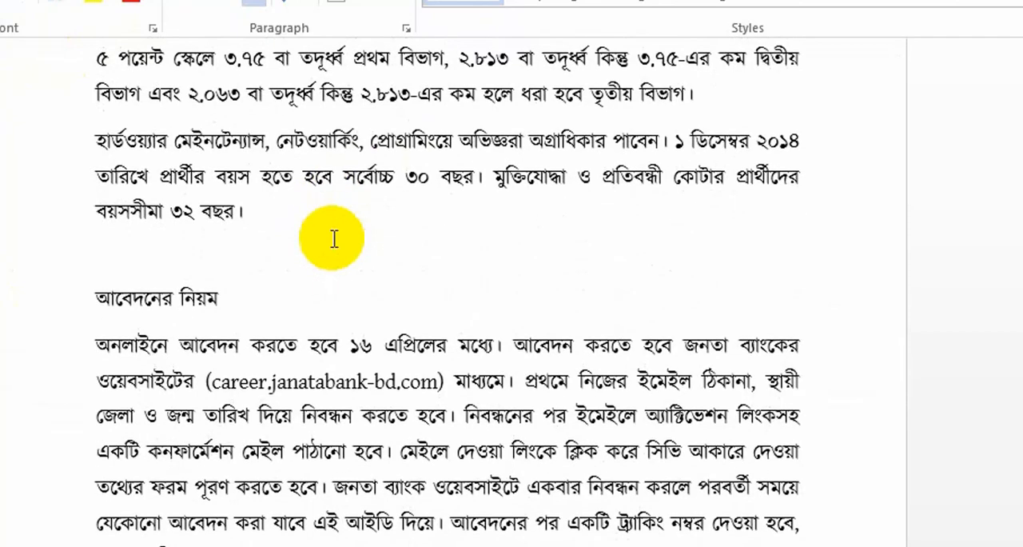
scroll(334, 240, down, 13)
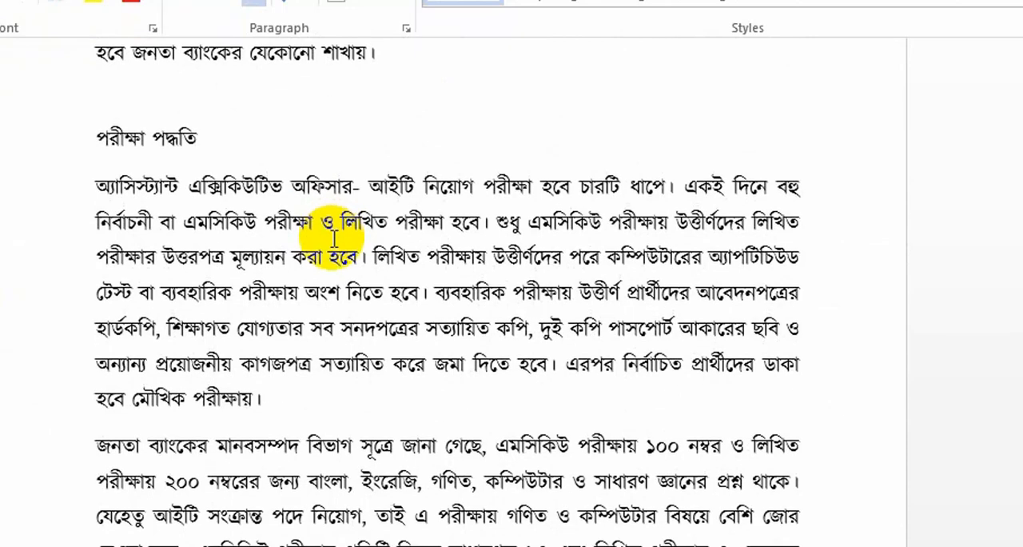
scroll(335, 236, down, 2)
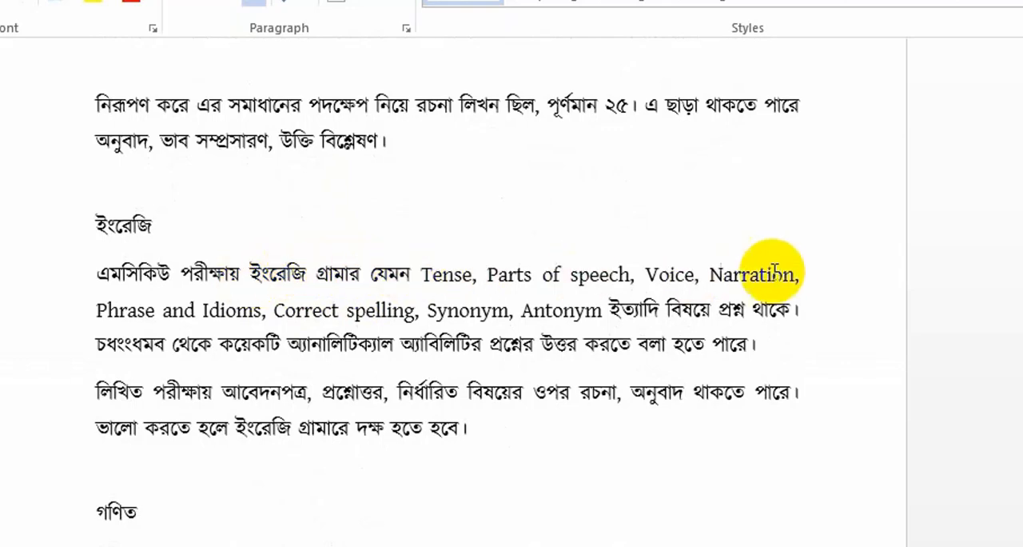
scroll(208, 368, down, 2)
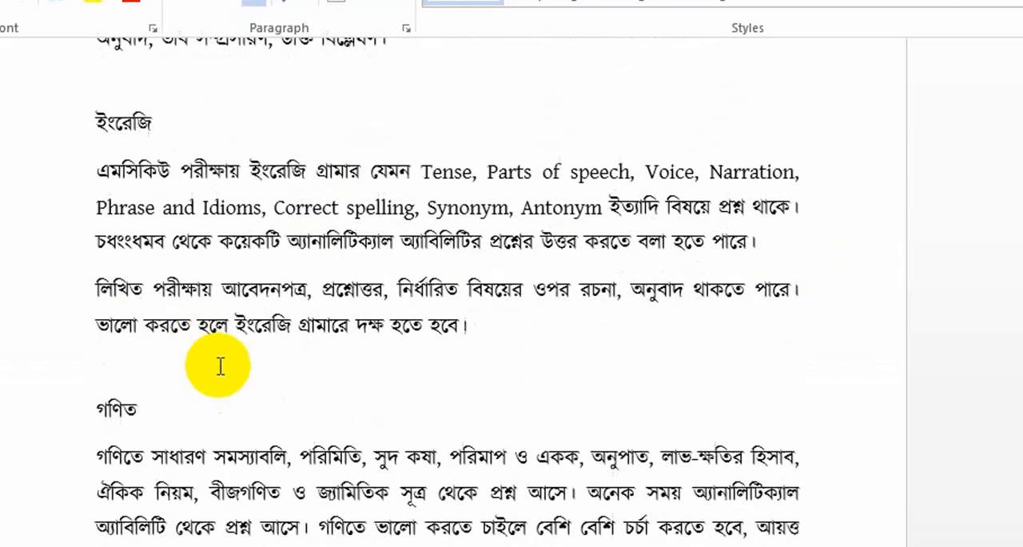
drag(474, 318, 108, 336)
key(ctrl+c)
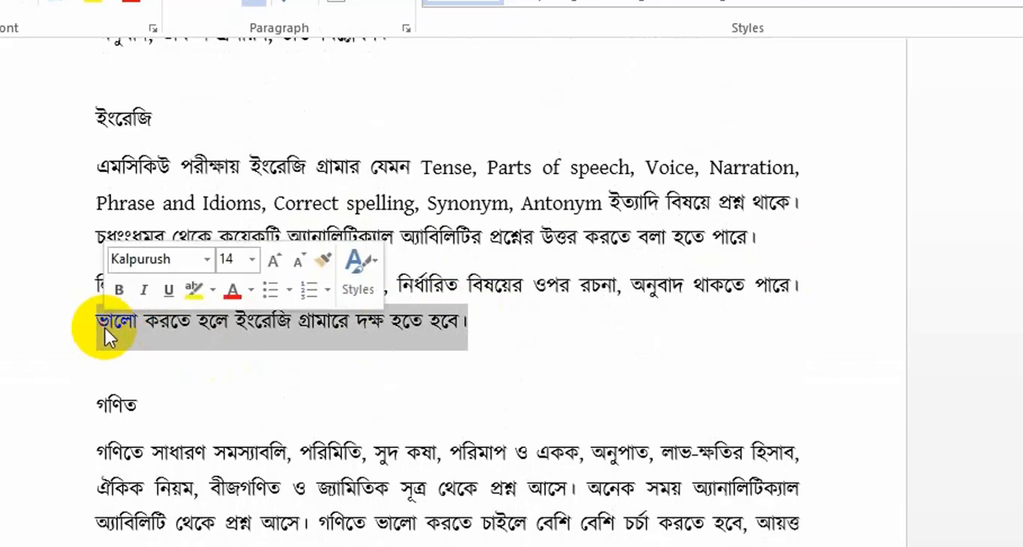
click(516, 331)
key(Return)
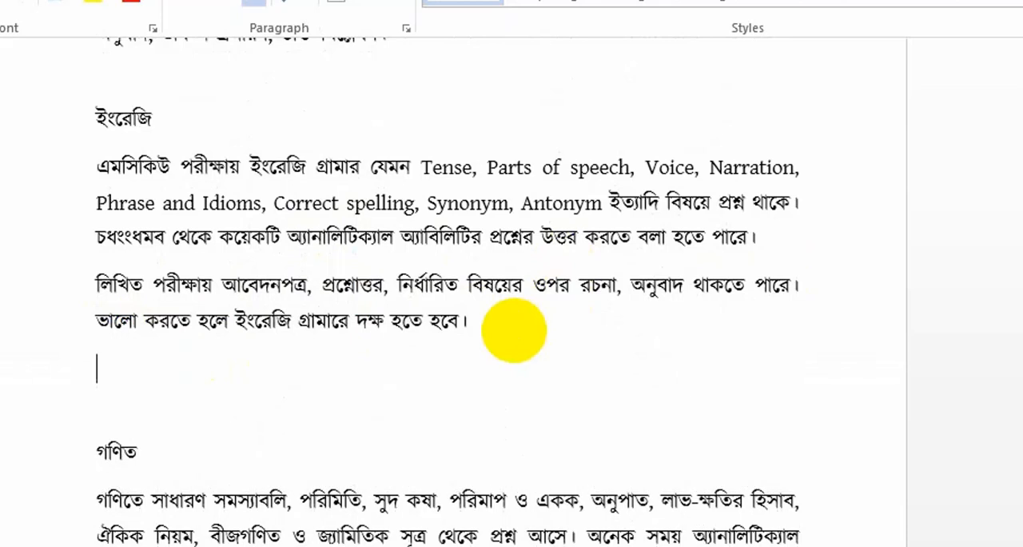
key(ctrl+v)
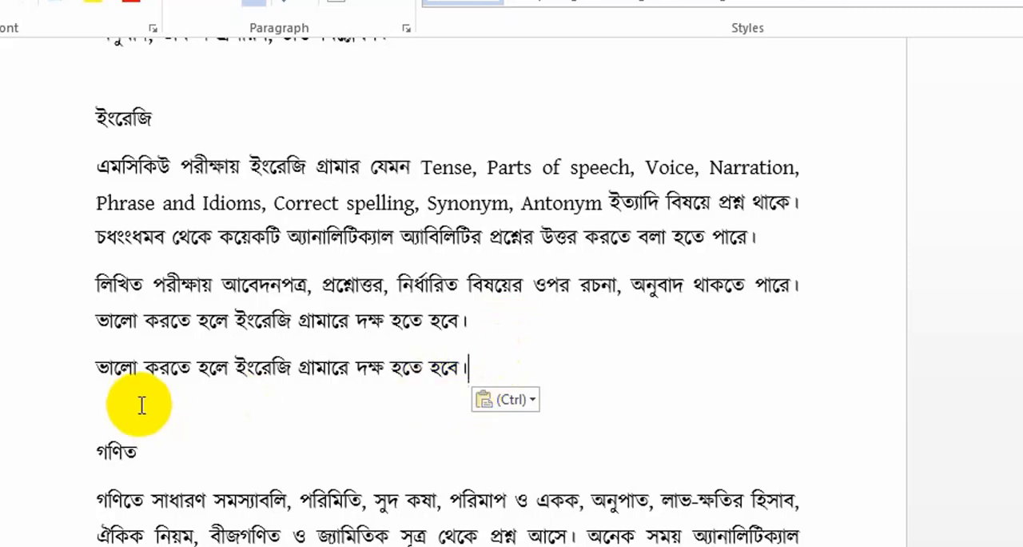
key(ctrl+z)
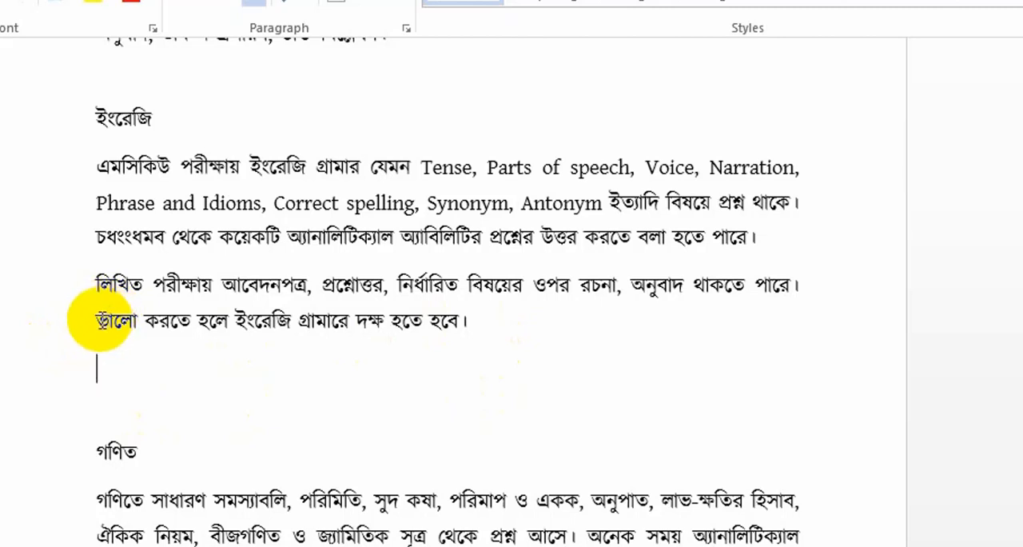
- Select exactly the closing sentence "ভালো করতে হলে ইংরেজি গ্রামারে দক্ষ হতে হবে।" and duplicate it in a new paragraph directly below
drag(96, 319, 468, 348)
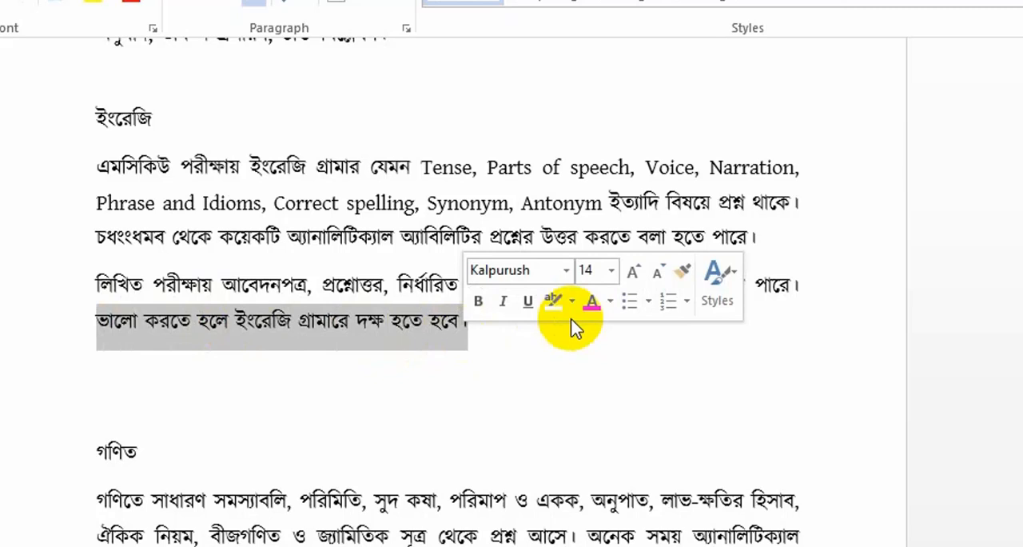
key(shift+Down)
key(shift+Down)
key(shift+Down)
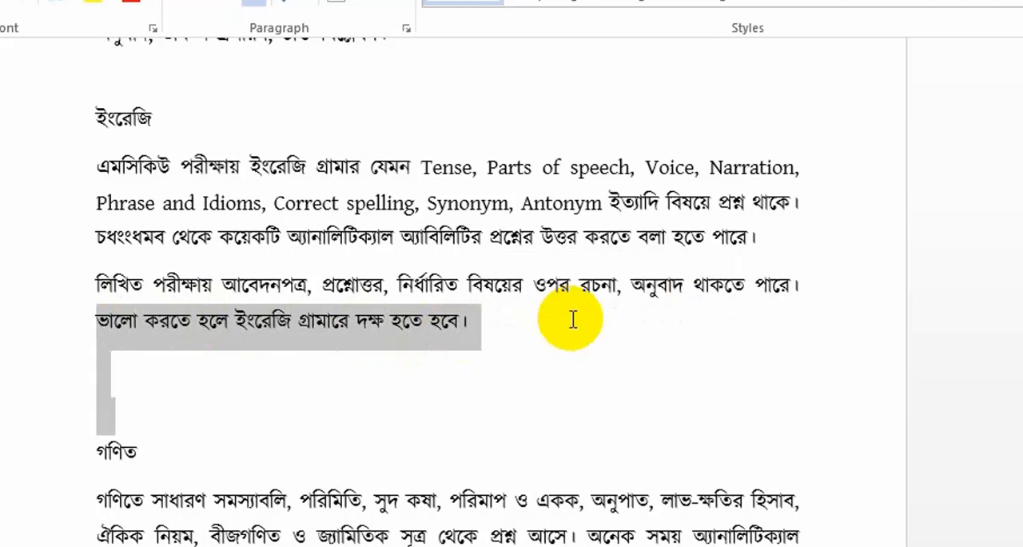
key(shift+Left)
key(shift+Left)
key(shift+Left)
key(ctrl+c)
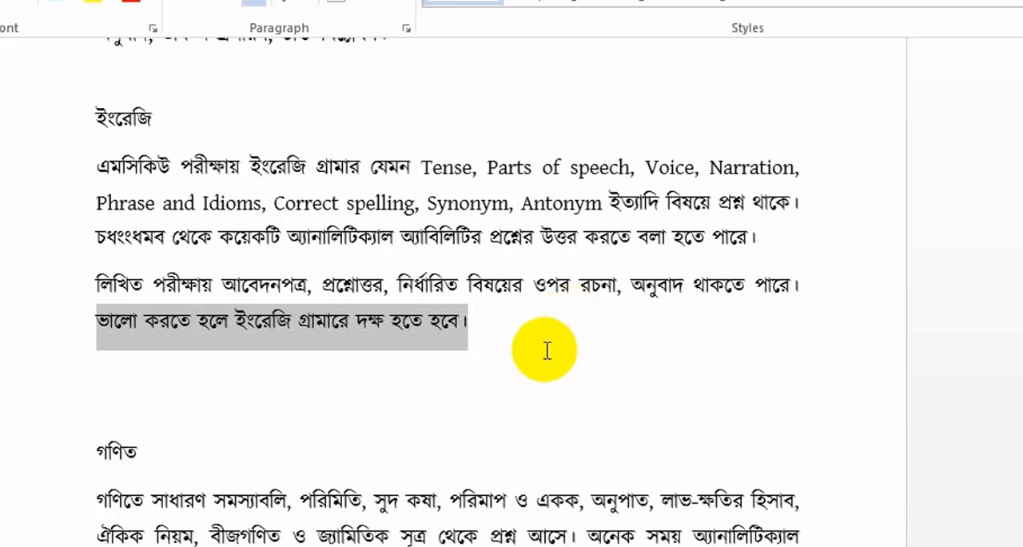
key(Right)
key(Return)
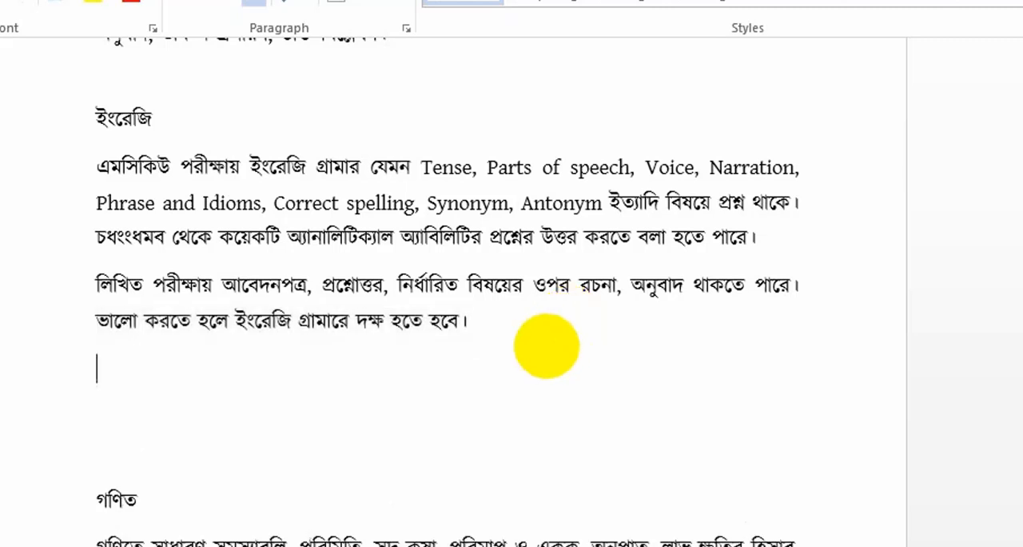
key(ctrl+v)
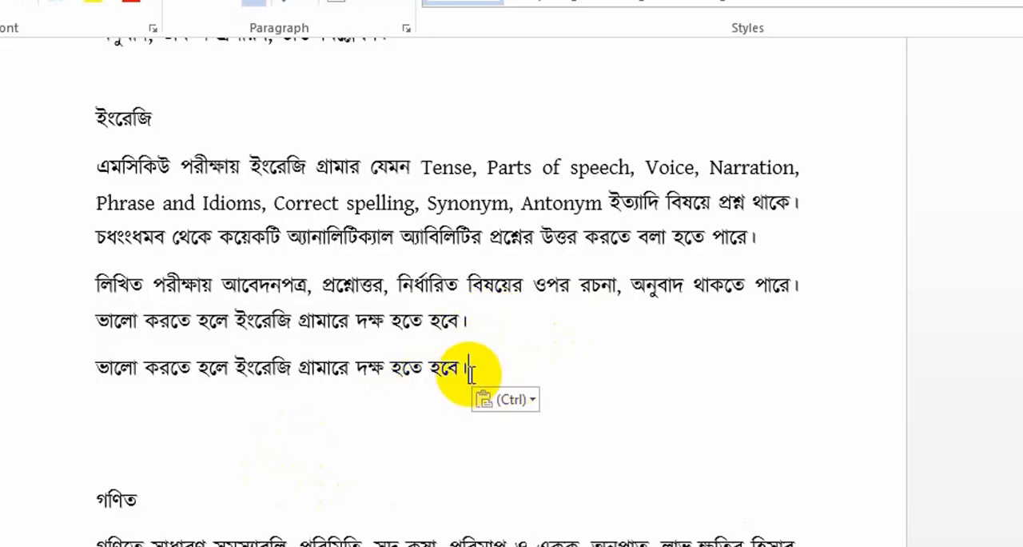
- Undo the pasted duplicate sentence and remove the empty paragraph added for it above the গণিত heading
scroll(470, 373, down, 4)
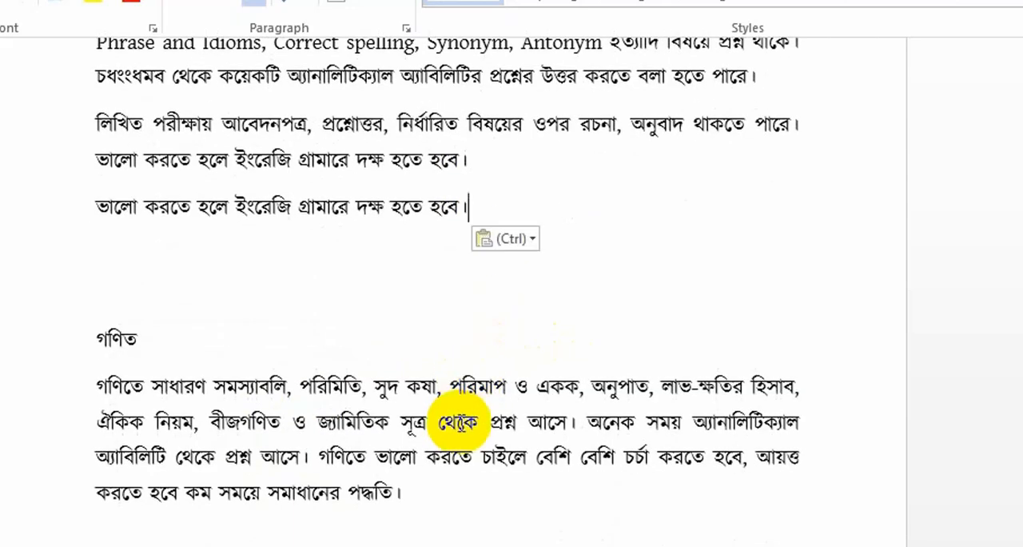
scroll(459, 422, down, 5)
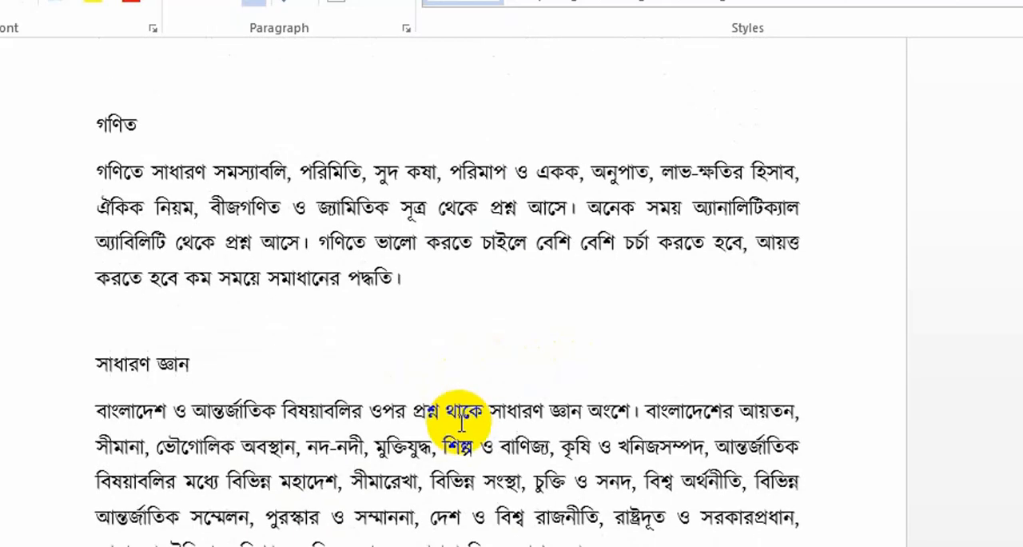
scroll(461, 424, up, 9)
key(ctrl+z)
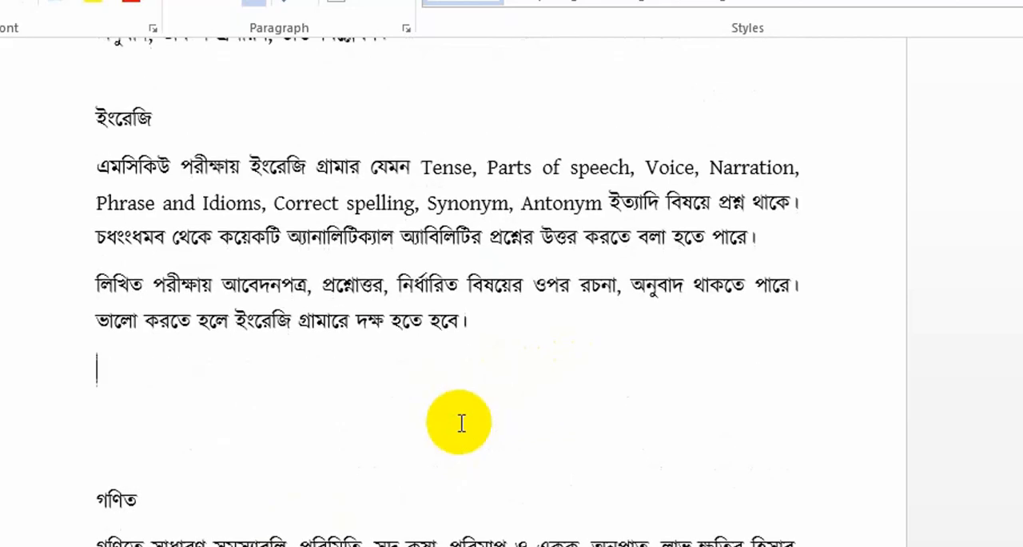
key(BackSpace)
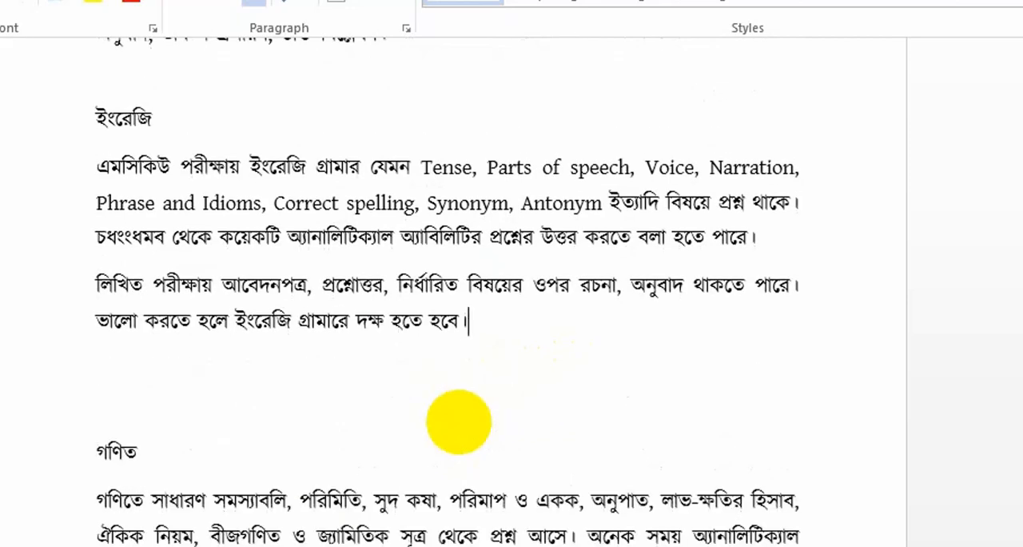
click(124, 413)
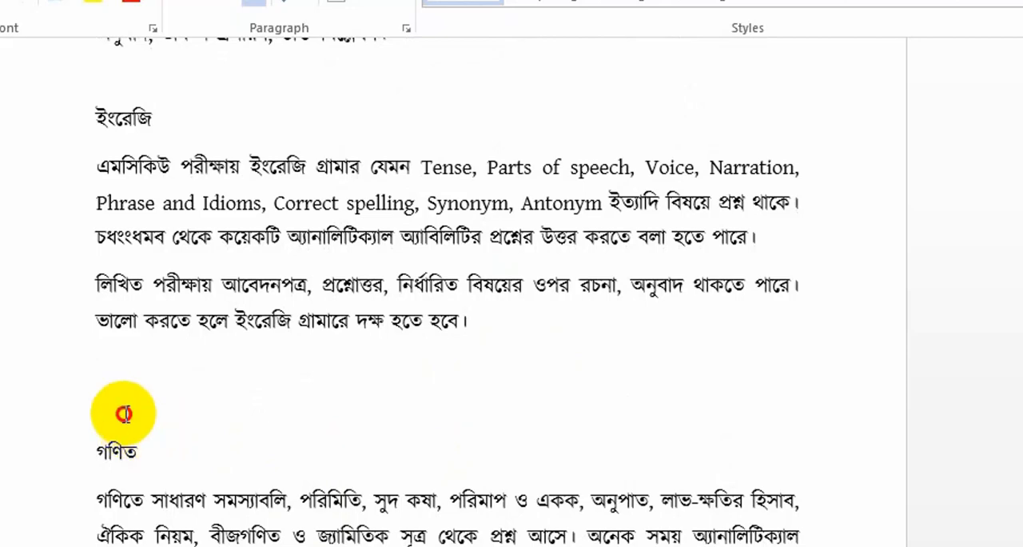
- Try adding a blank paragraph above the গণিত heading, and remove it again
key(Return)
key(BackSpace)
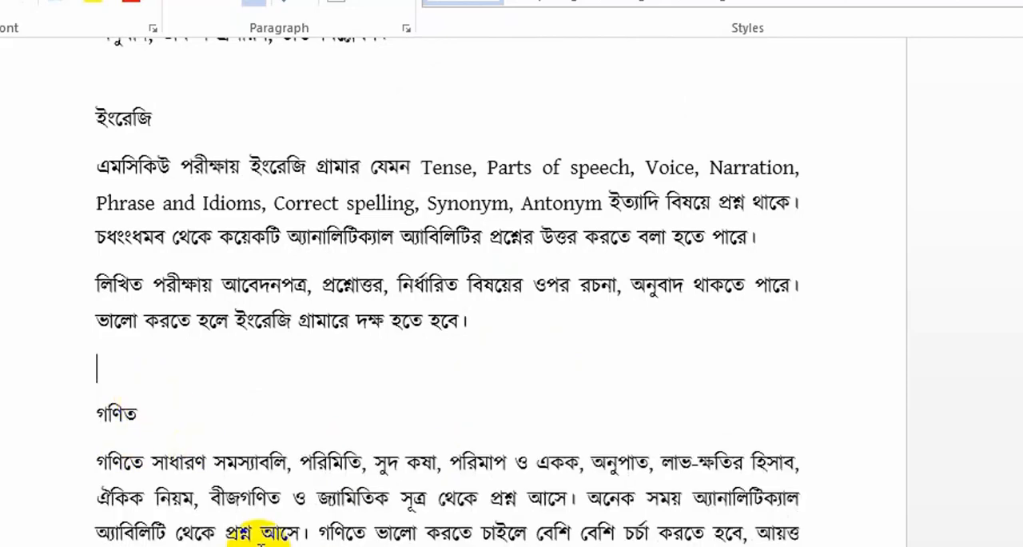
- Review the reformatted text from the গণিত section to the closing English paragraph, and back to the start of the document
scroll(264, 531, down, 3)
scroll(258, 544, down, 20)
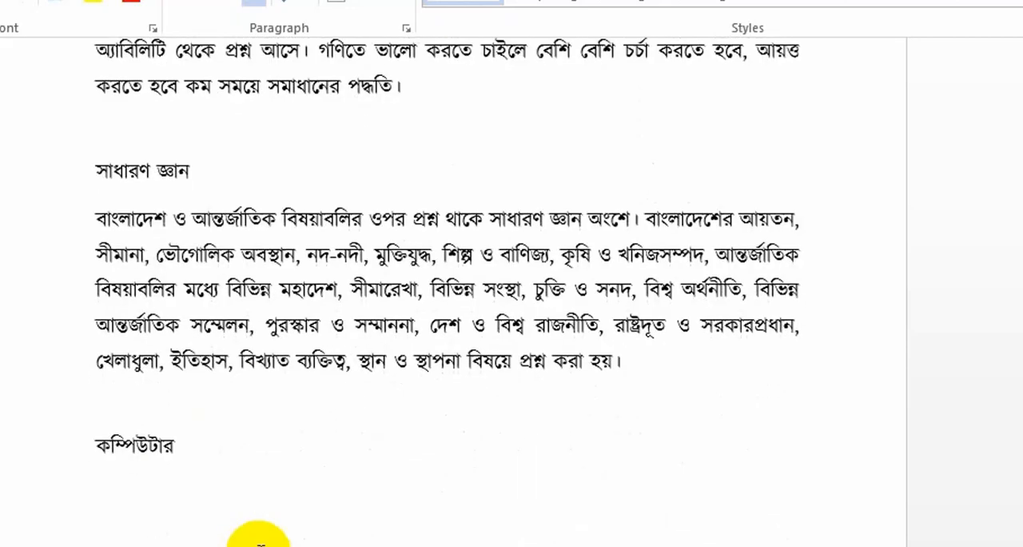
scroll(258, 537, down, 13)
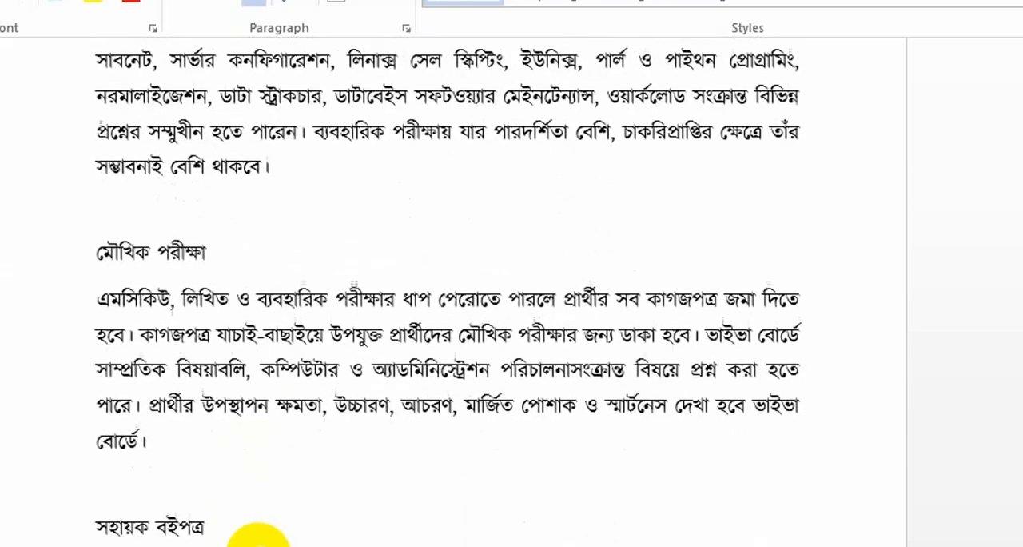
scroll(258, 537, down, 12)
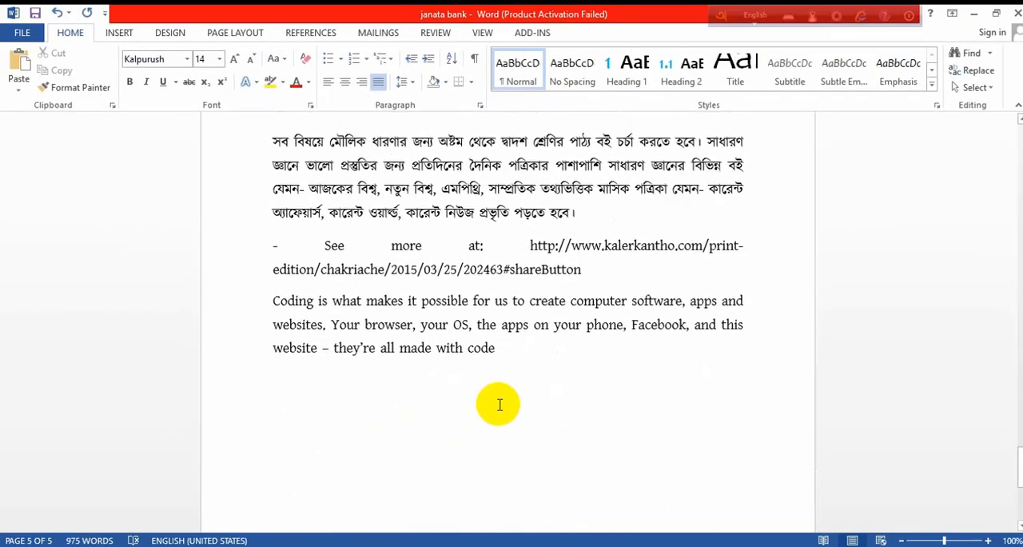
scroll(446, 360, up, 4)
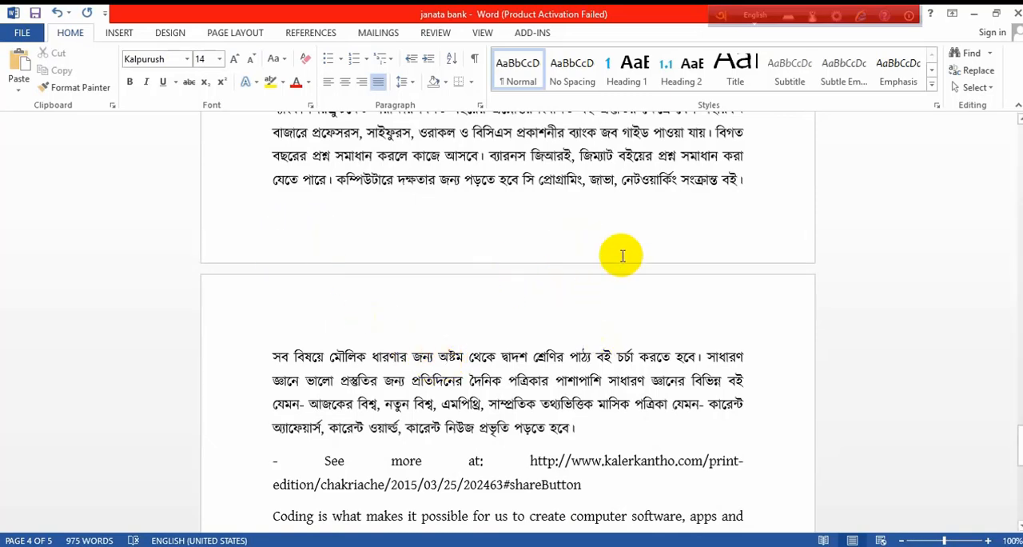
scroll(513, 314, up, 10)
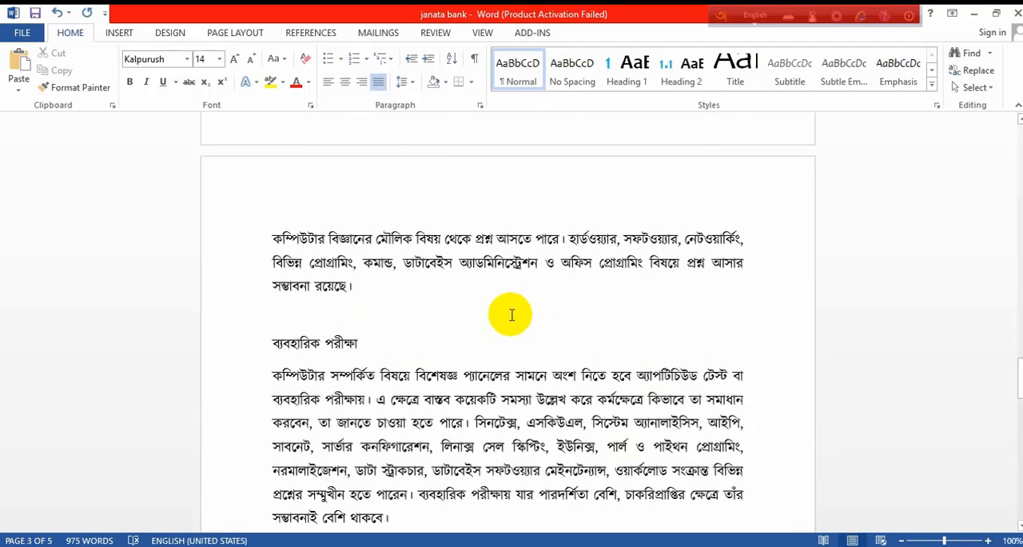
scroll(512, 314, up, 8)
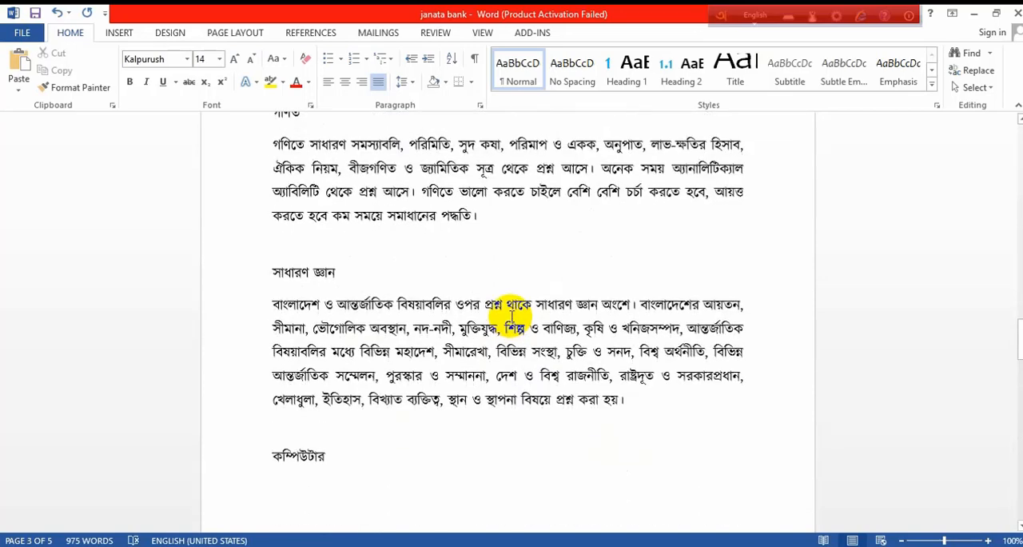
scroll(511, 317, up, 15)
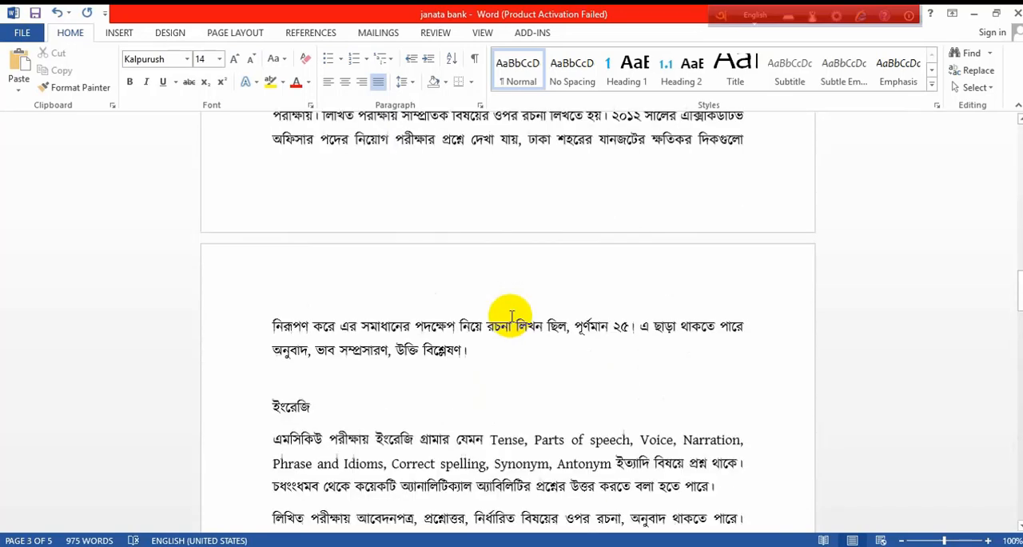
scroll(511, 316, up, 10)
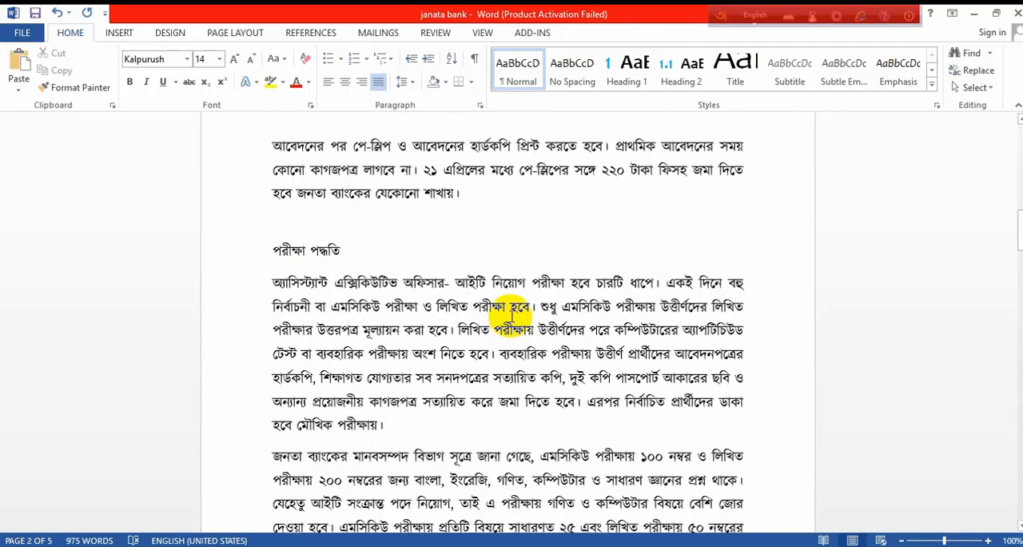
scroll(512, 316, up, 5)
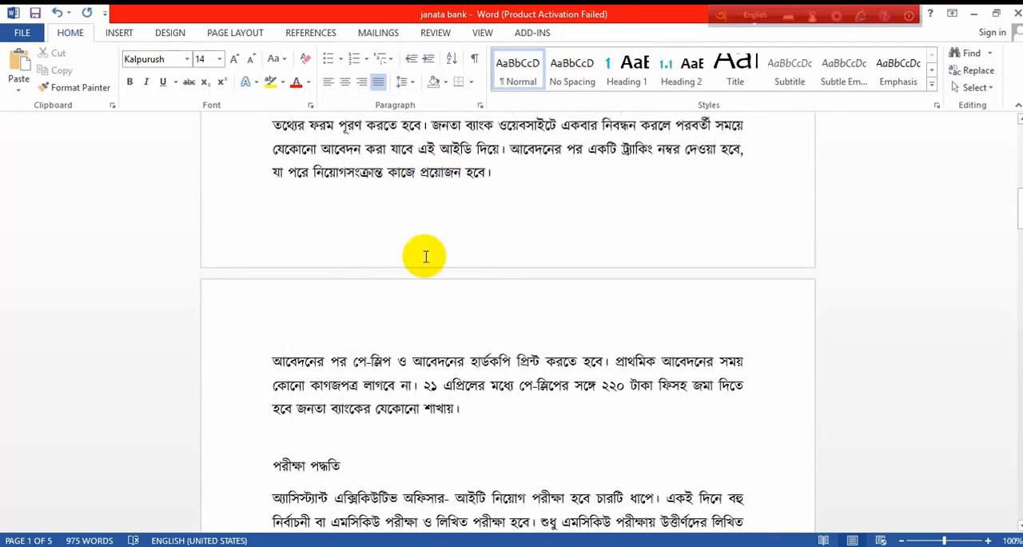
click(833, 543)
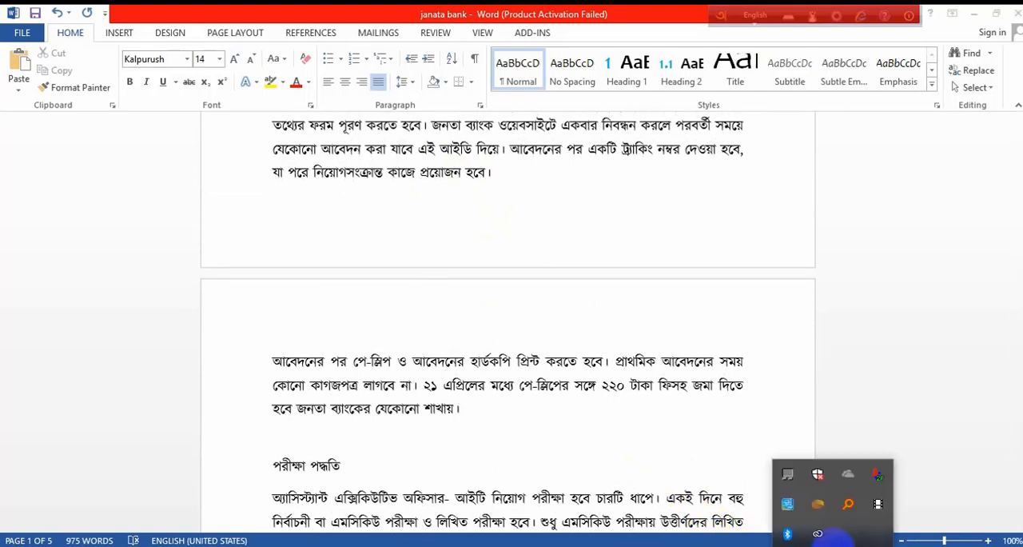
click(376, 293)
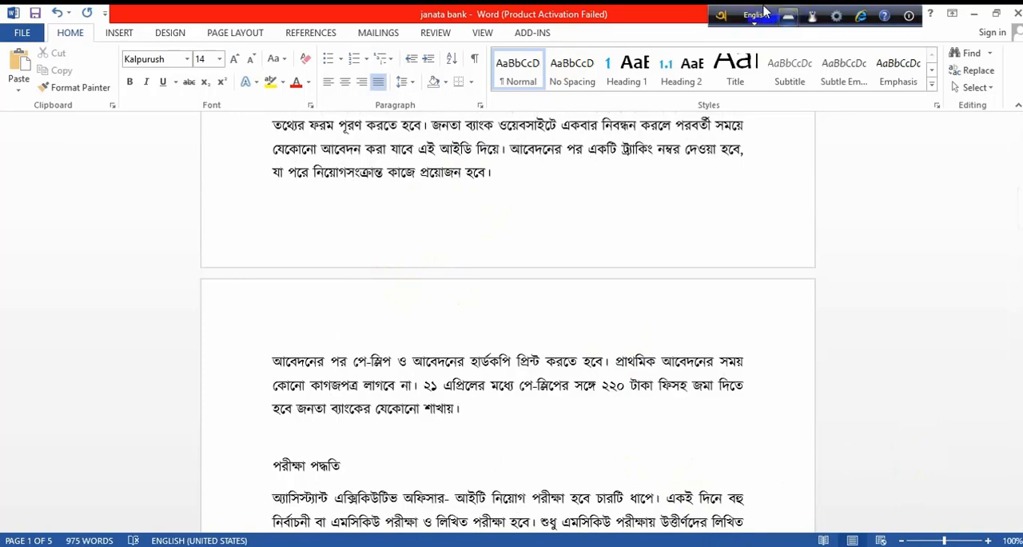
scroll(464, 212, up, 9)
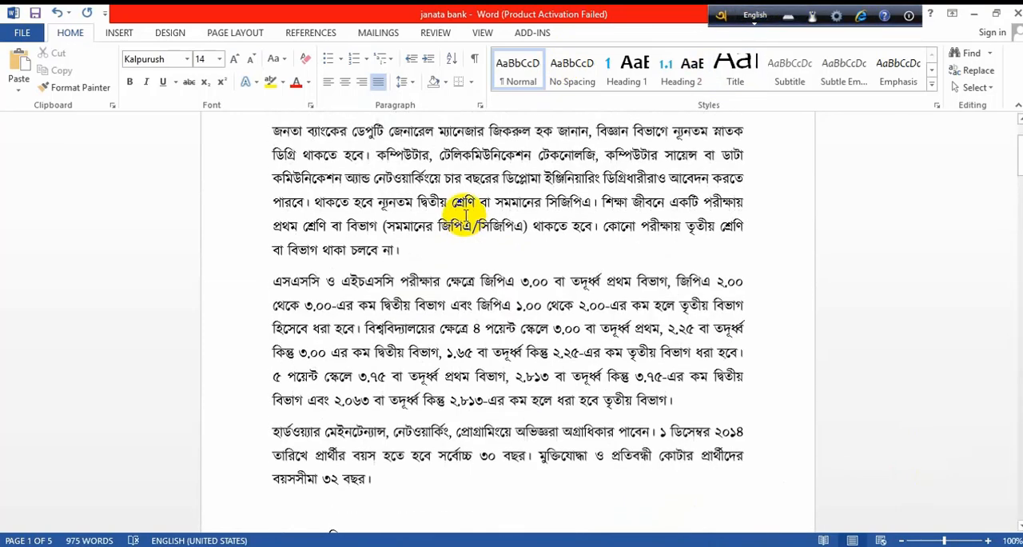
scroll(466, 214, up, 3)
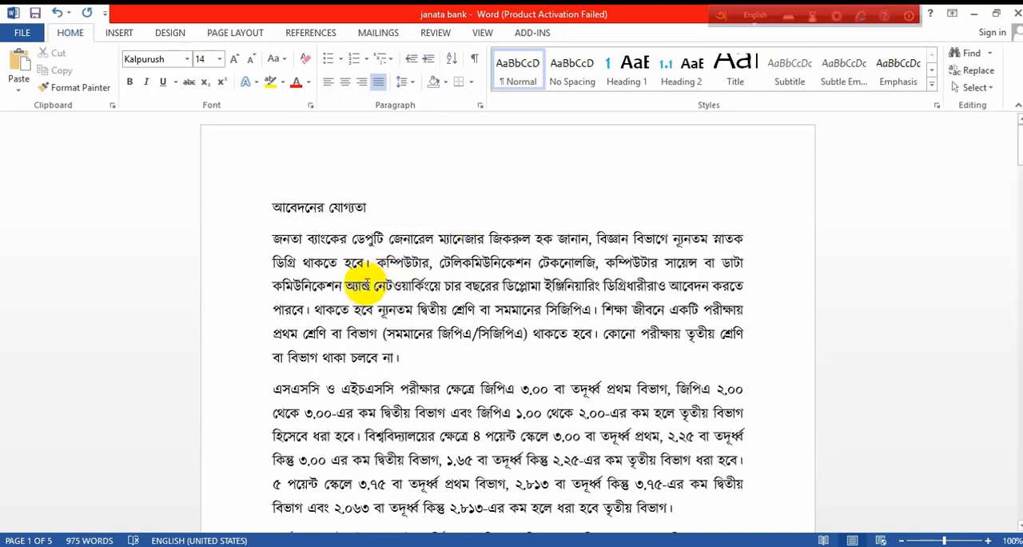
- Select the whole document, and separately only the heading "আবেদনের যোগ্যতা", to check the font applied to each
key(ctrl+a)
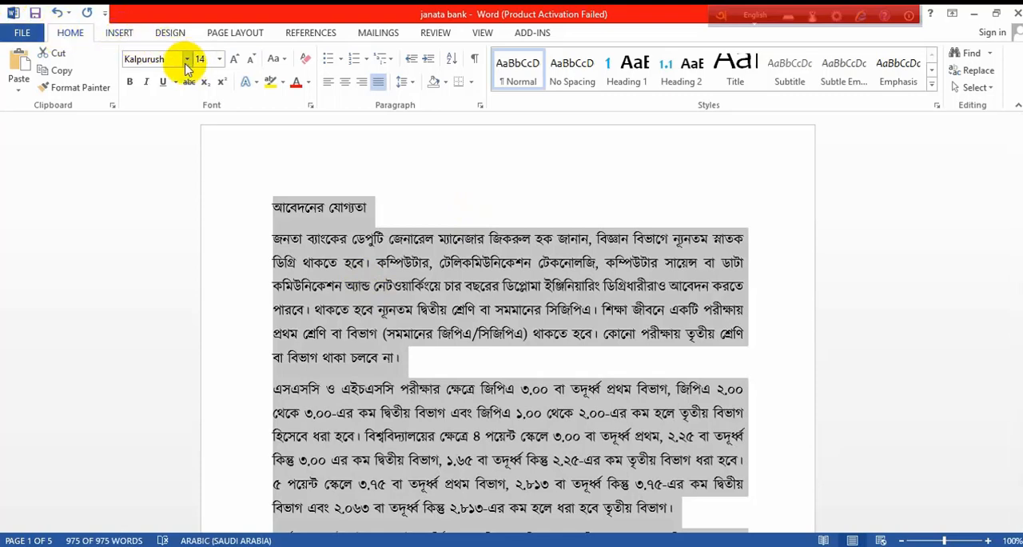
click(372, 224)
drag(366, 208, 260, 213)
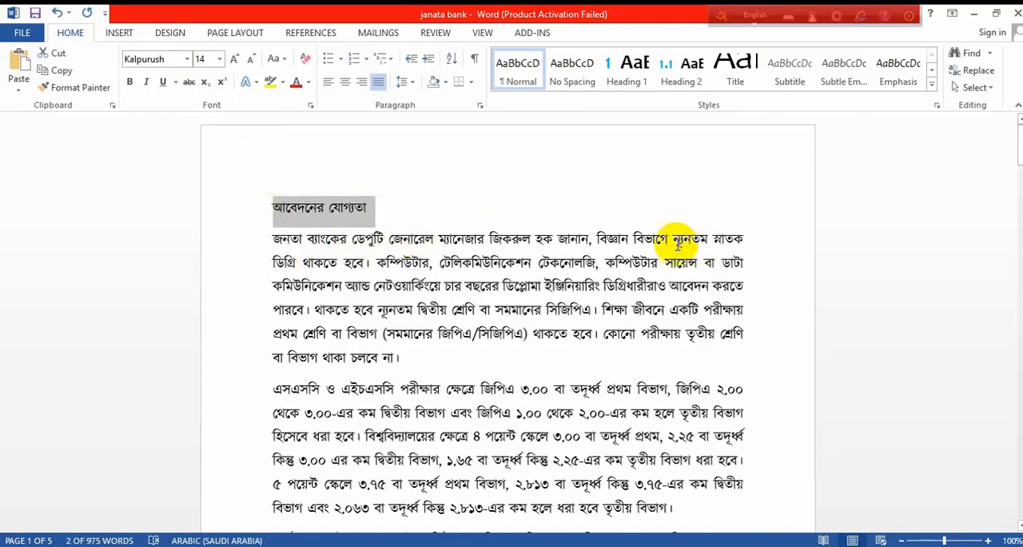
click(397, 213)
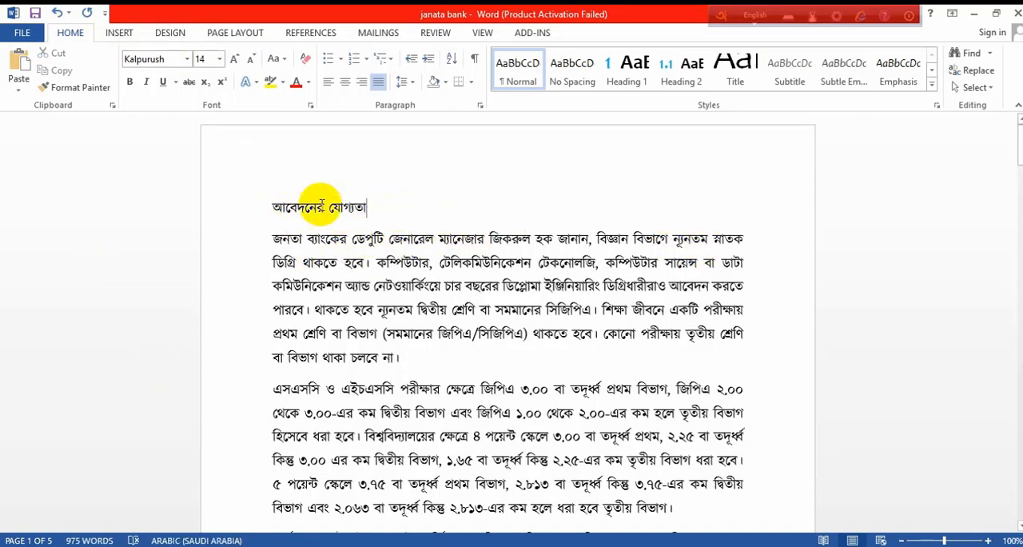
drag(370, 207, 249, 207)
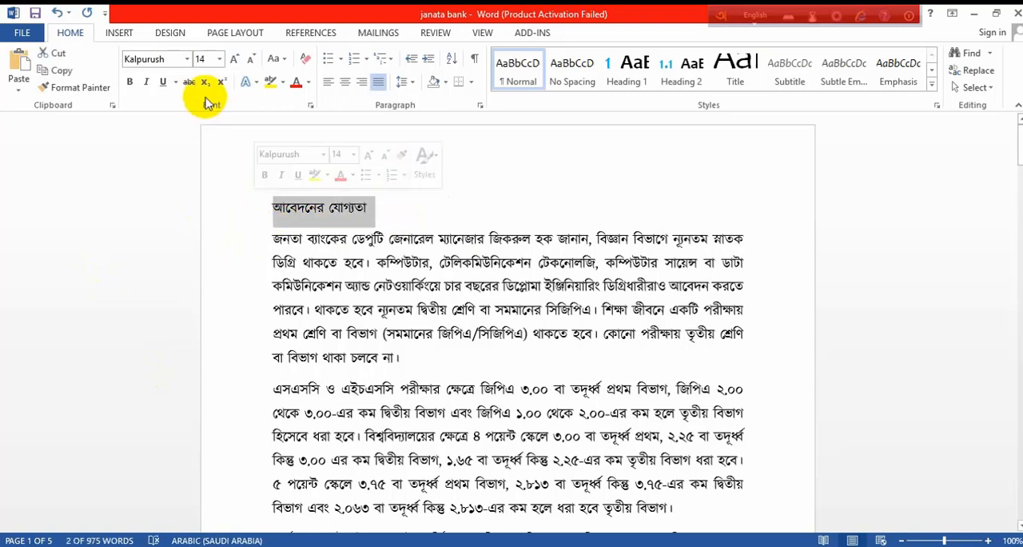
click(162, 59)
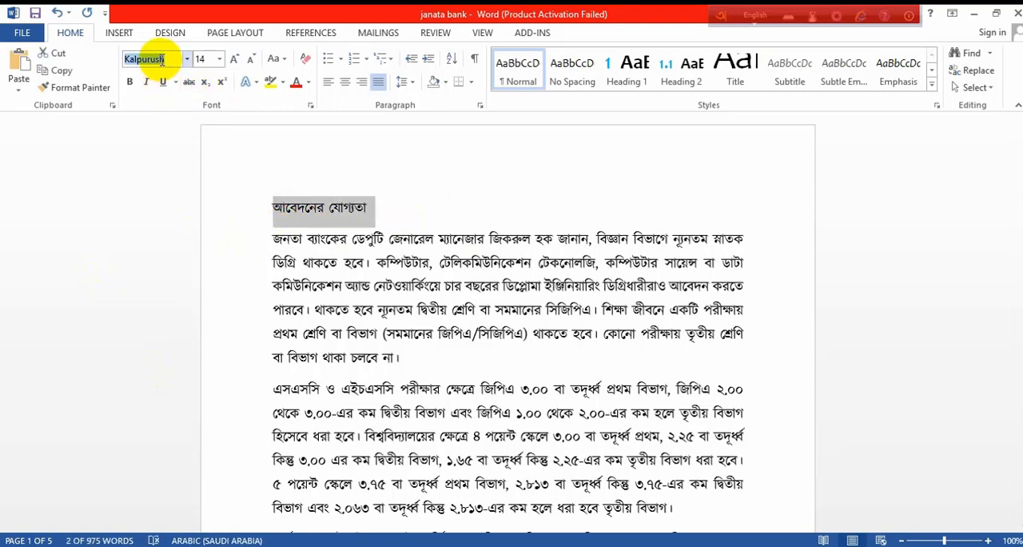
click(473, 250)
click(473, 249)
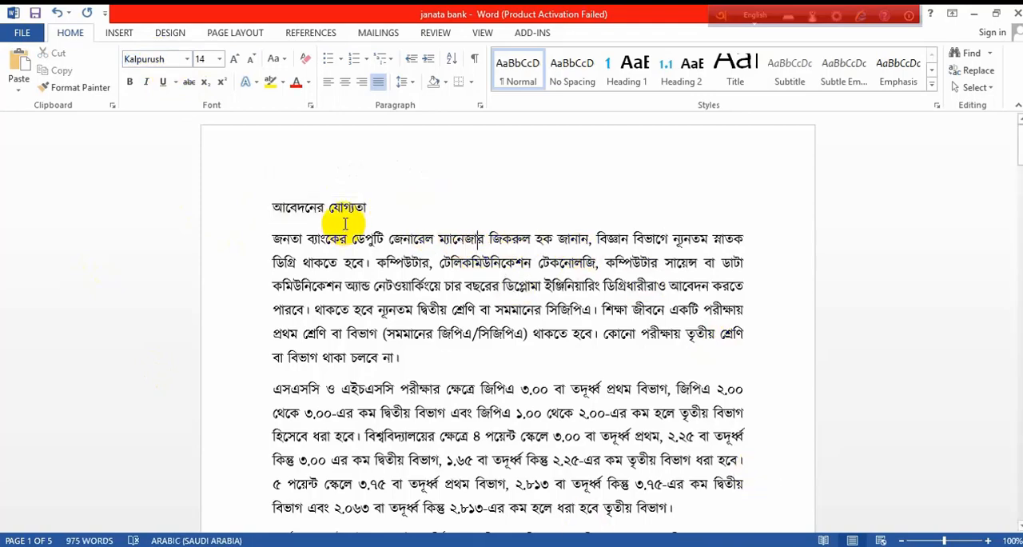
- Select all the text to check its font and size, clear the selection, and look over the first pages
key(ctrl+a)
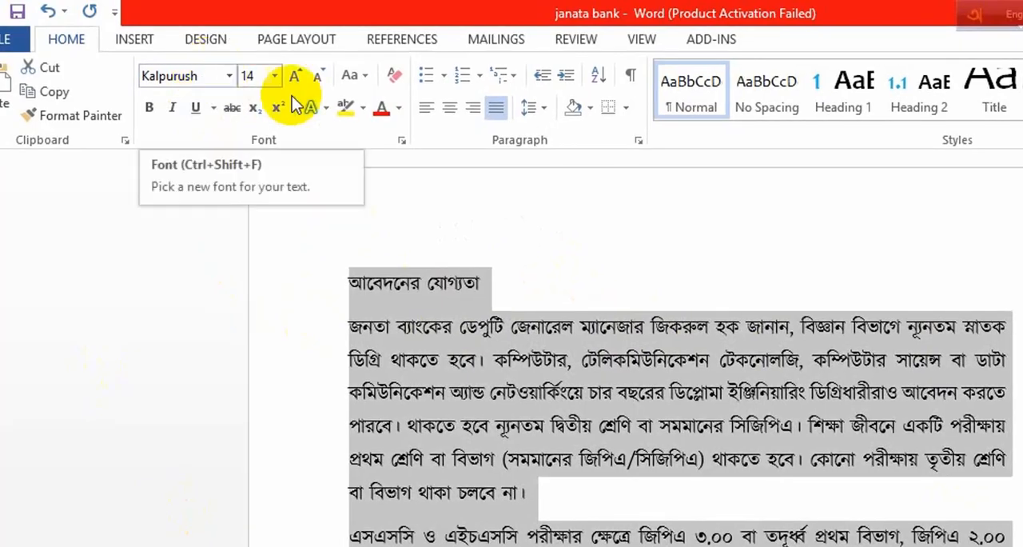
click(781, 284)
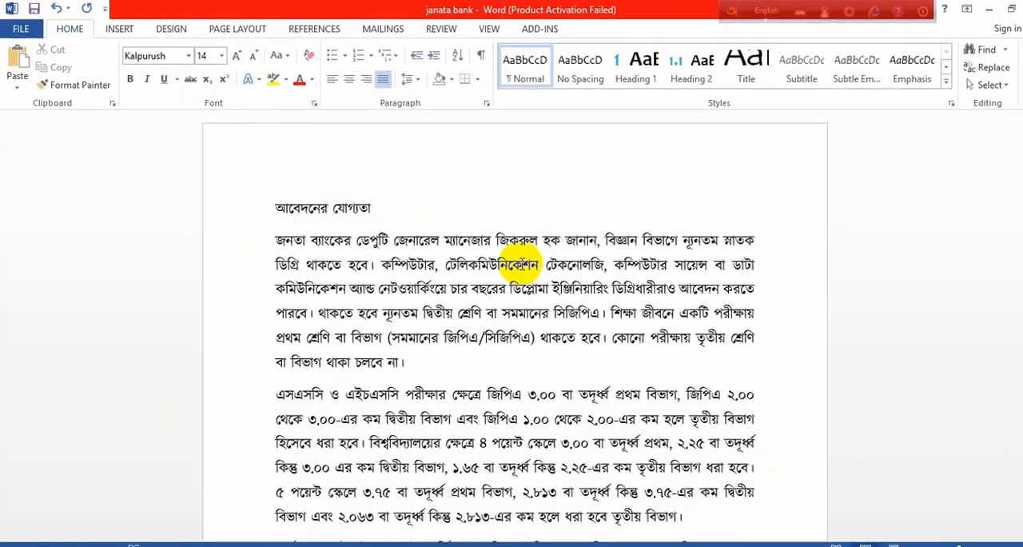
scroll(522, 264, down, 15)
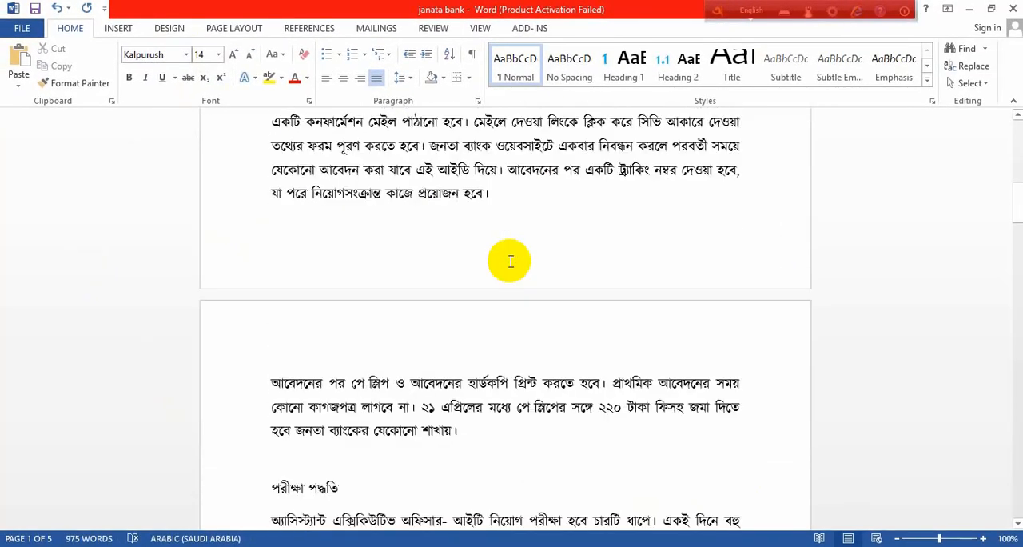
scroll(510, 262, down, 10)
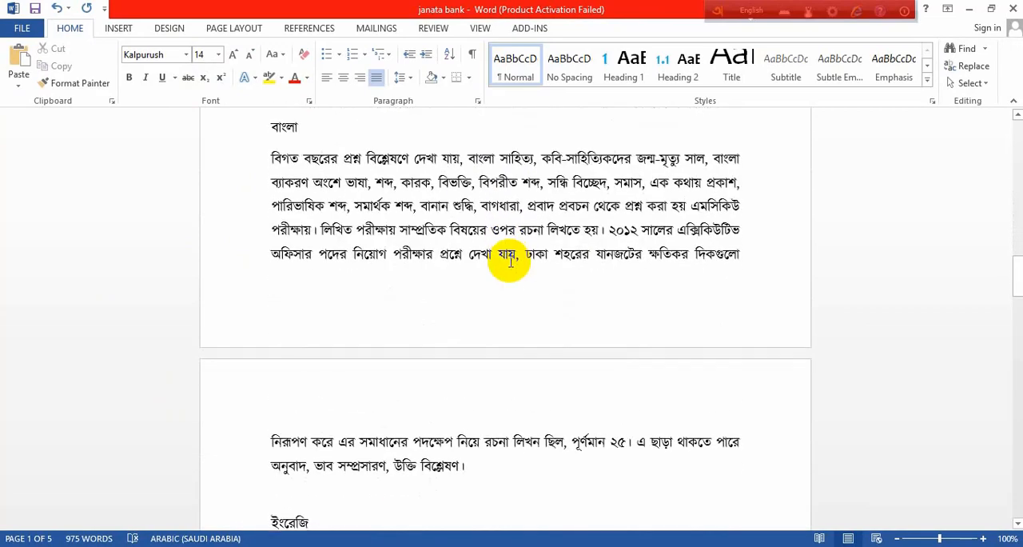
scroll(510, 261, down, 1)
scroll(510, 261, up, 12)
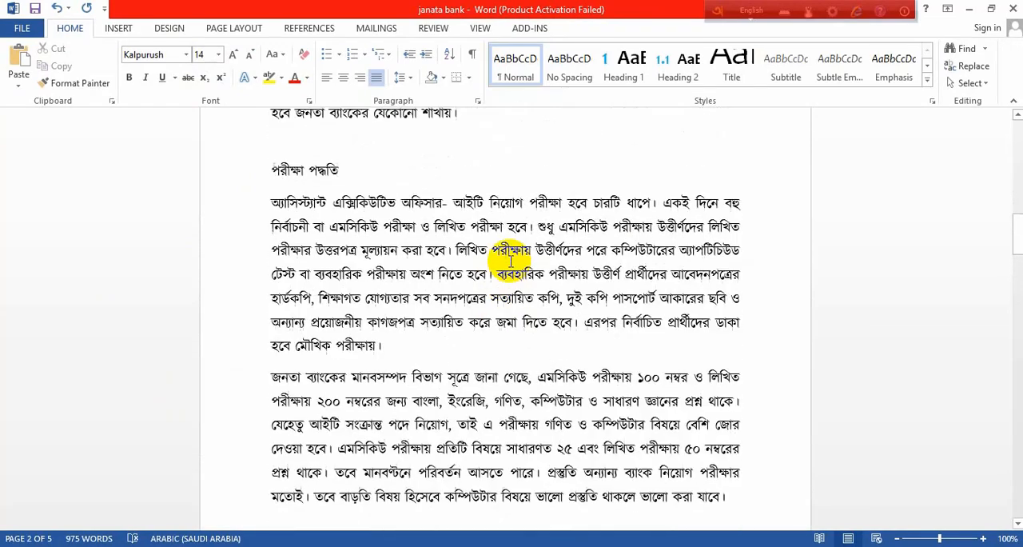
scroll(510, 261, up, 10)
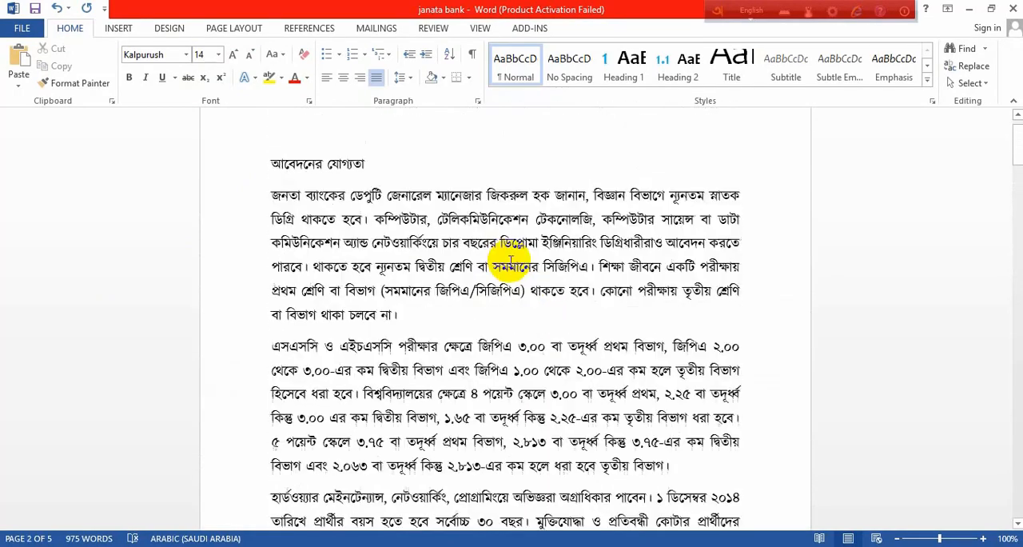